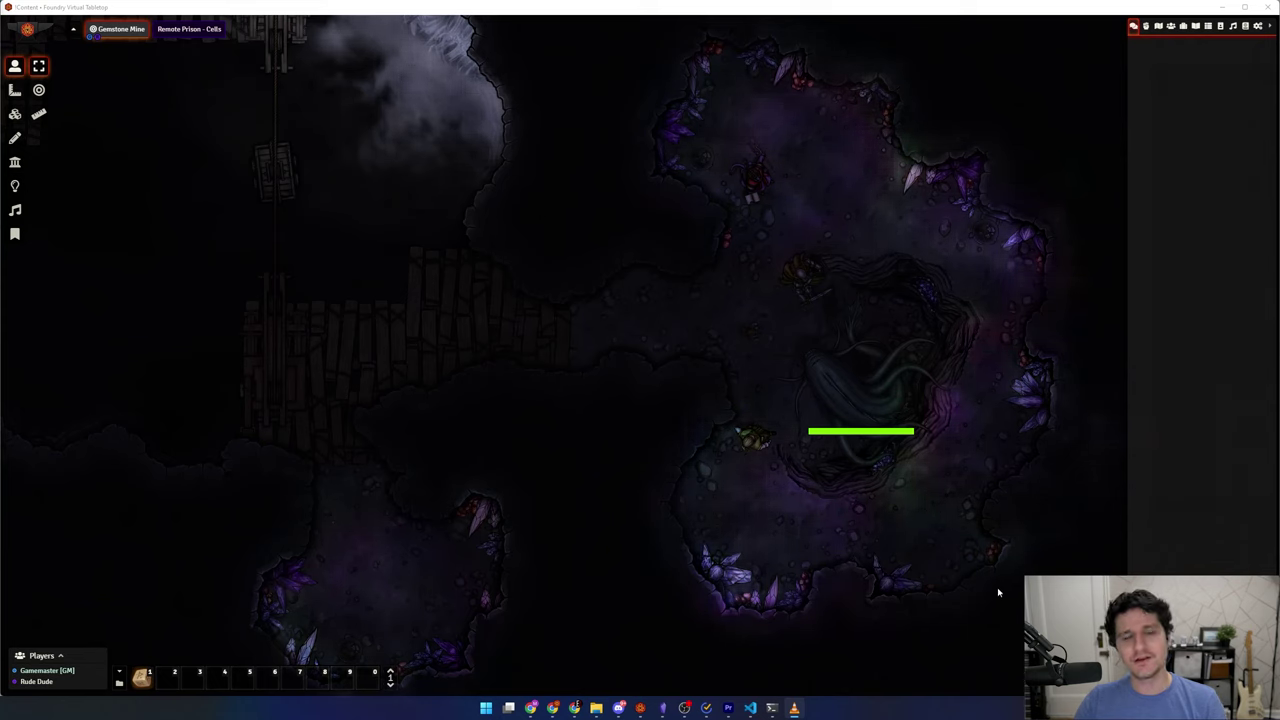
Step: Place two Sneaky Boi tokens on the Gemstone Mine scene, one north and one south of the Aboleth
{"action": "left_click", "coordinate": [1170, 25]}
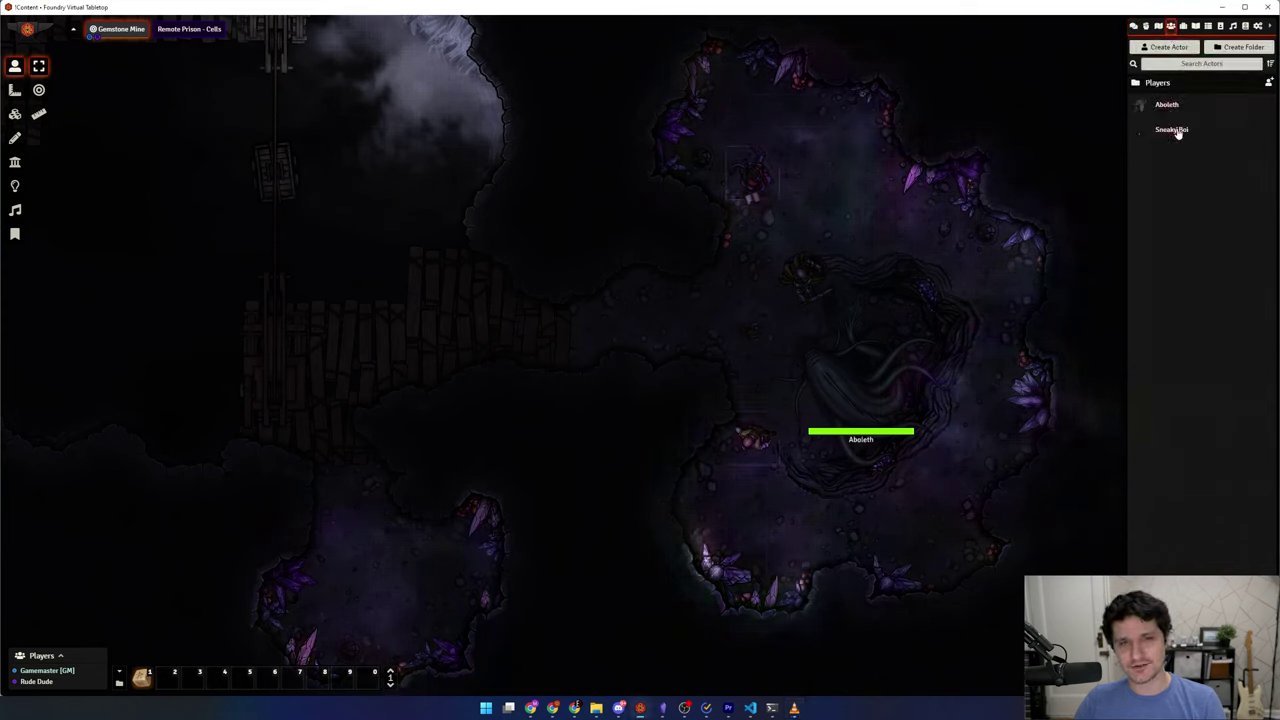
{"action": "mouse_move", "coordinate": [1178, 133]}
{"action": "left_mouse_down"}
{"action": "mouse_move", "coordinate": [857, 163]}
{"action": "mouse_move", "coordinate": [854, 200]}
{"action": "left_mouse_up"}
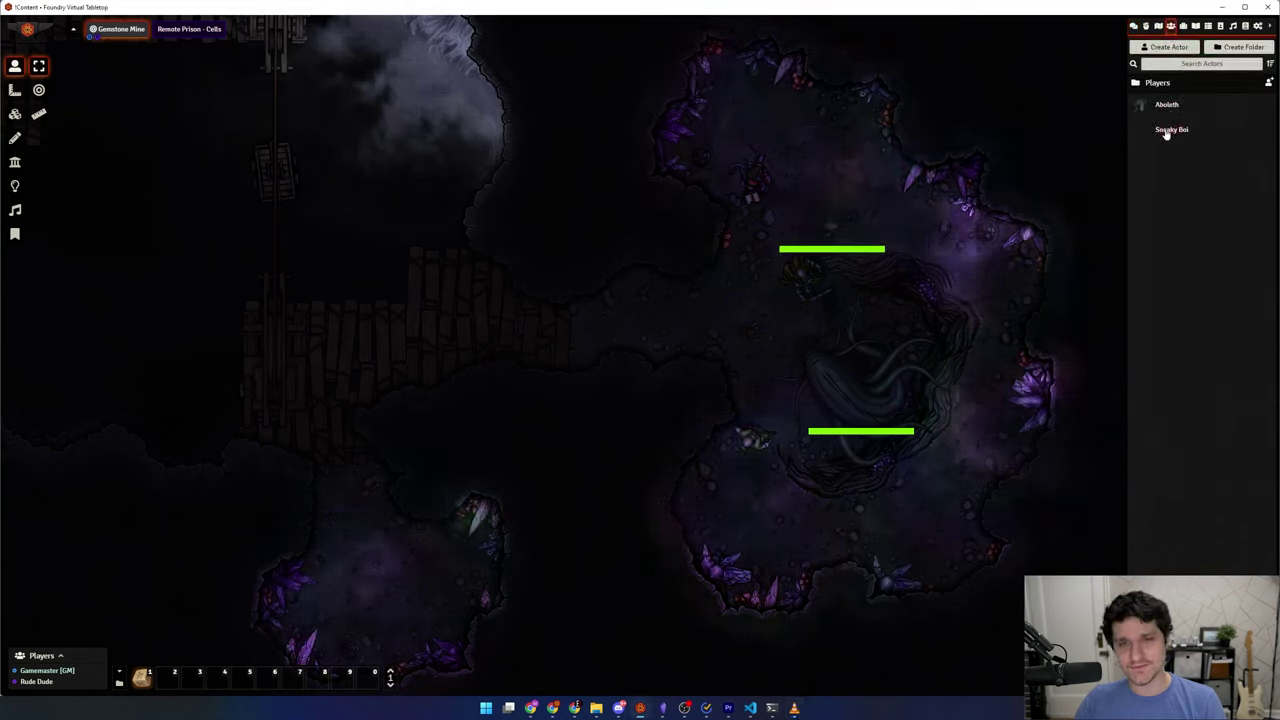
{"action": "left_click_drag", "start_coordinate": [1166, 133], "coordinate": [889, 534]}
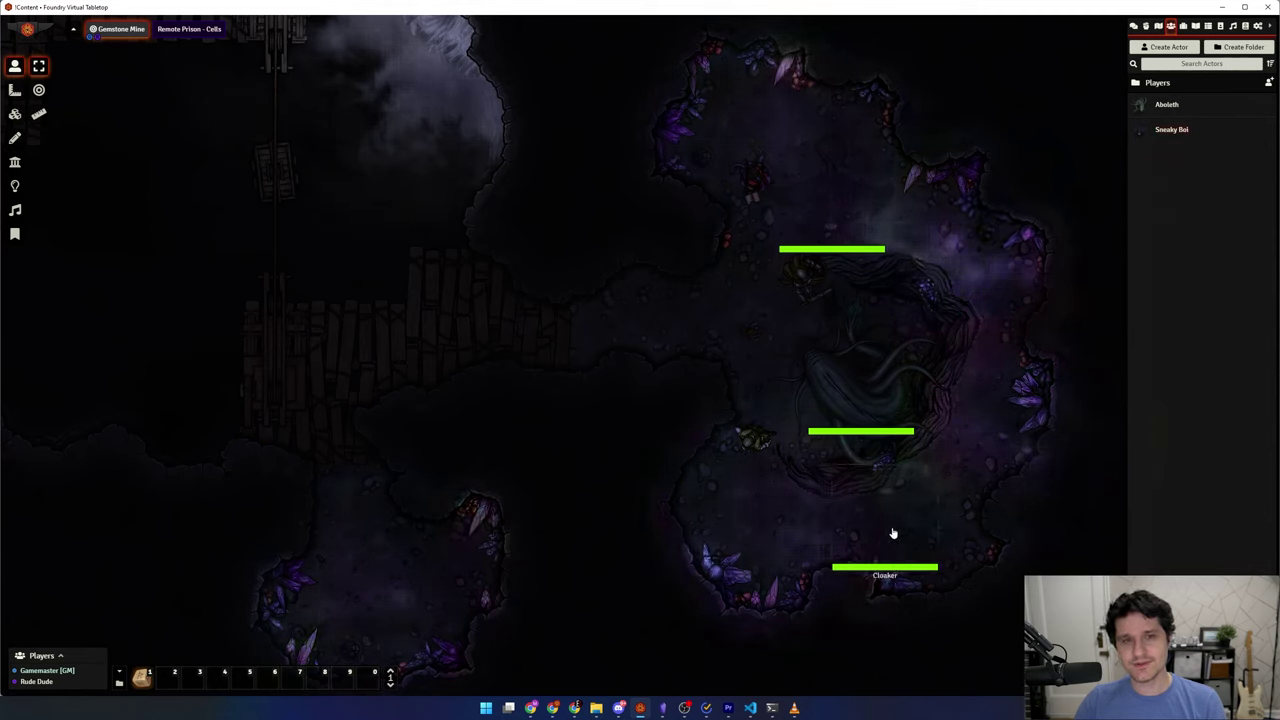
Step: Toggle the hidden state of the Sneaky Boi token south of the Aboleth and deselect it
{"action": "right_click", "coordinate": [893, 533]}
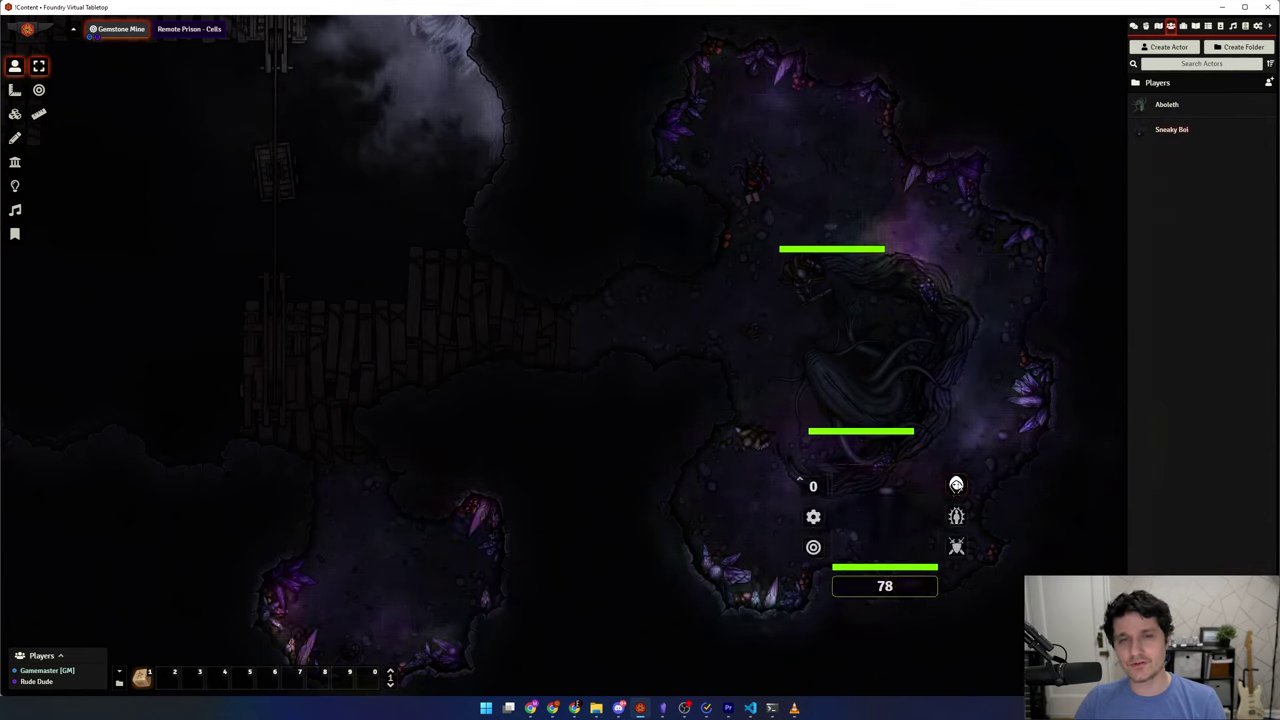
{"action": "left_click", "coordinate": [956, 484]}
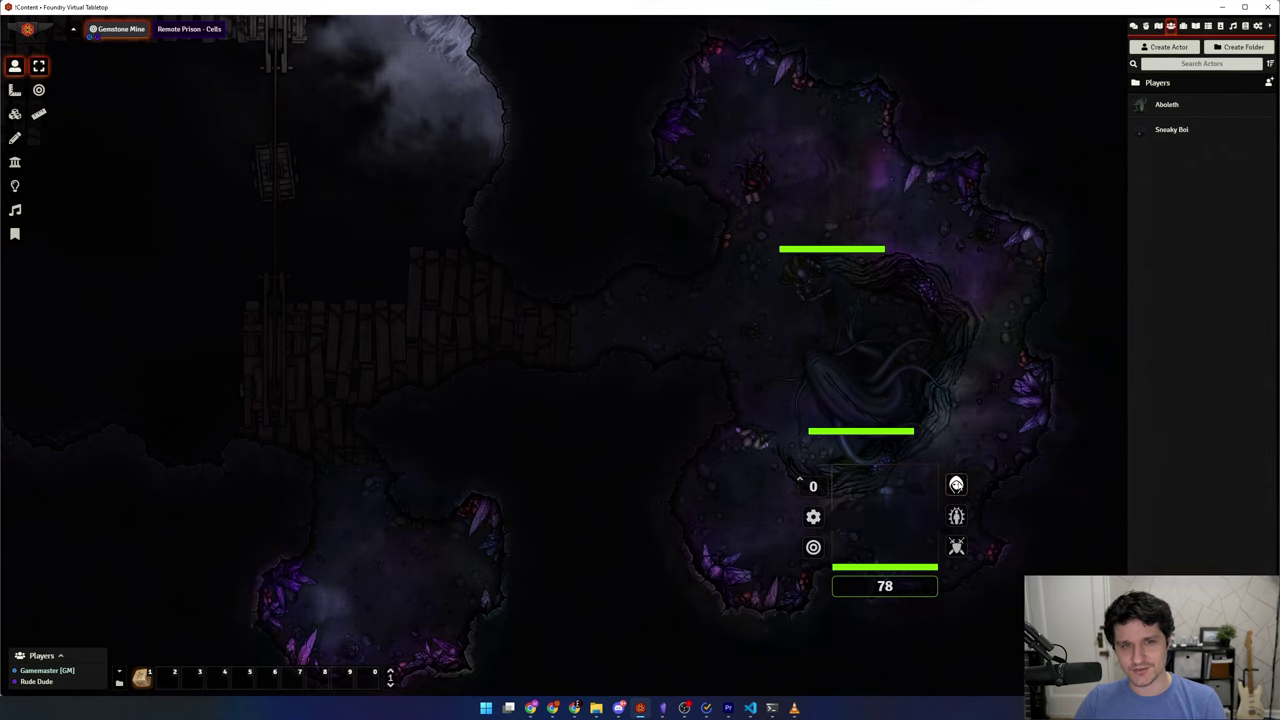
{"action": "left_click", "coordinate": [1012, 483]}
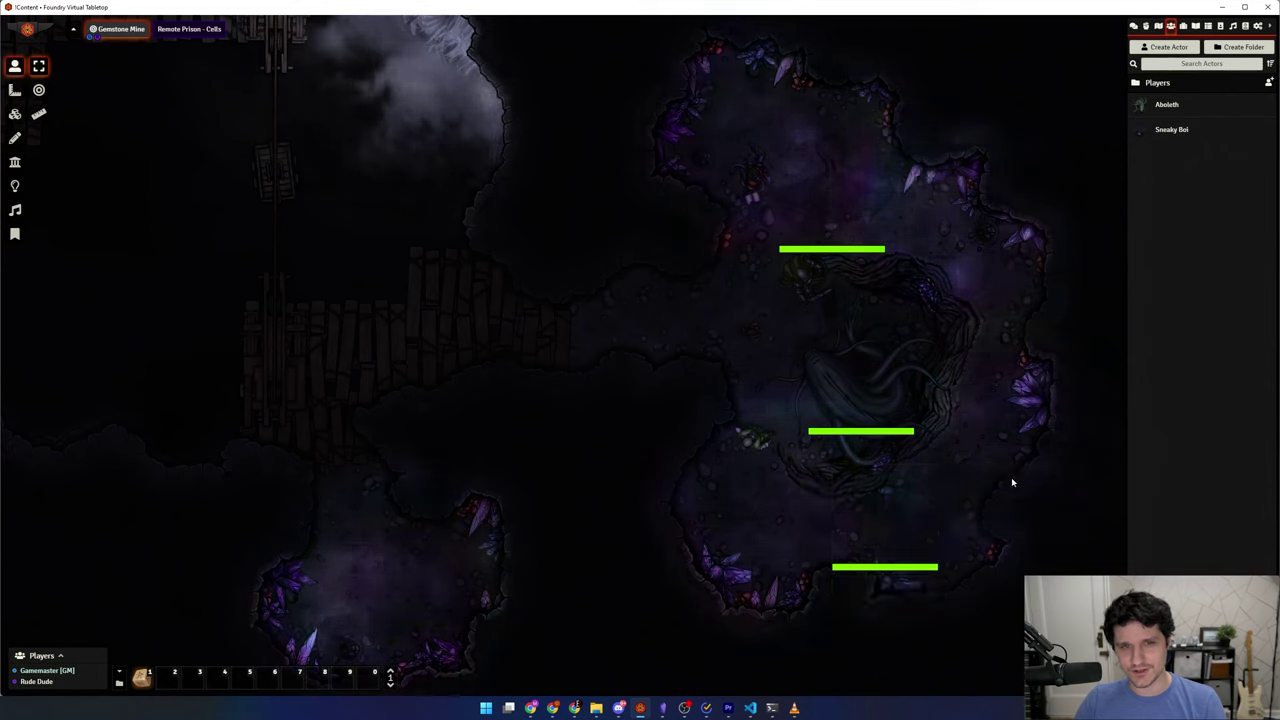
Step: Pin Example Journal to the map as a note beside the cave's eastern crystals, using the Book icon
{"action": "left_click", "coordinate": [1195, 26]}
{"action": "left_click_drag", "start_coordinate": [1156, 100], "coordinate": [1000, 285]}
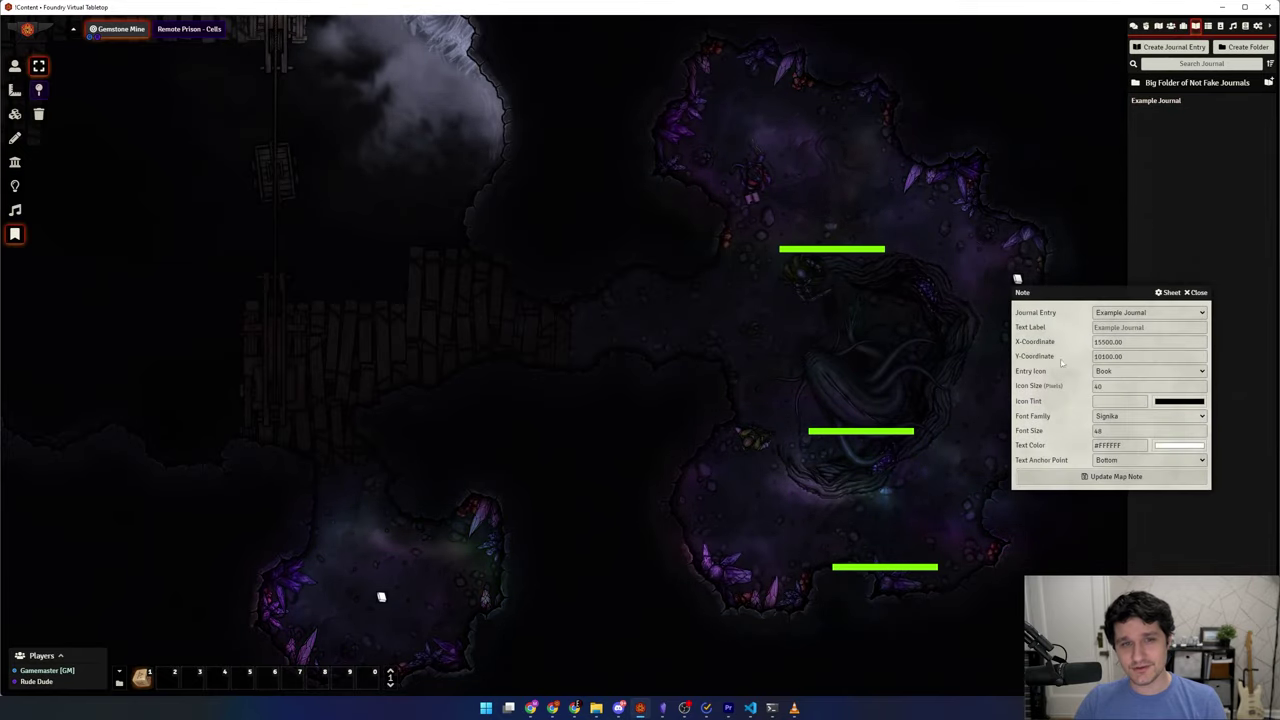
{"action": "left_click", "coordinate": [1116, 476]}
Step: Expand Big Folder of Not Fake Journals and jump to the map pin of the ADJECTIVE ANIMAL Tavern journal
{"action": "left_click", "coordinate": [1160, 84]}
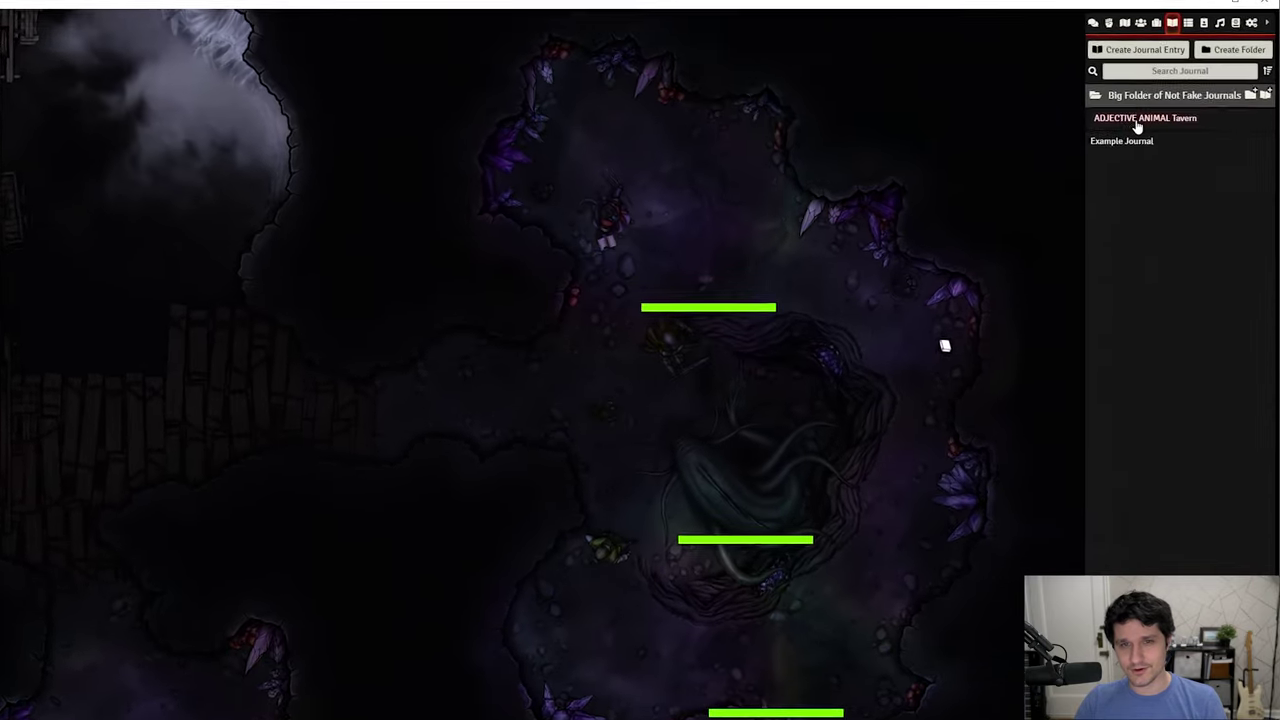
{"action": "right_click", "coordinate": [1167, 102]}
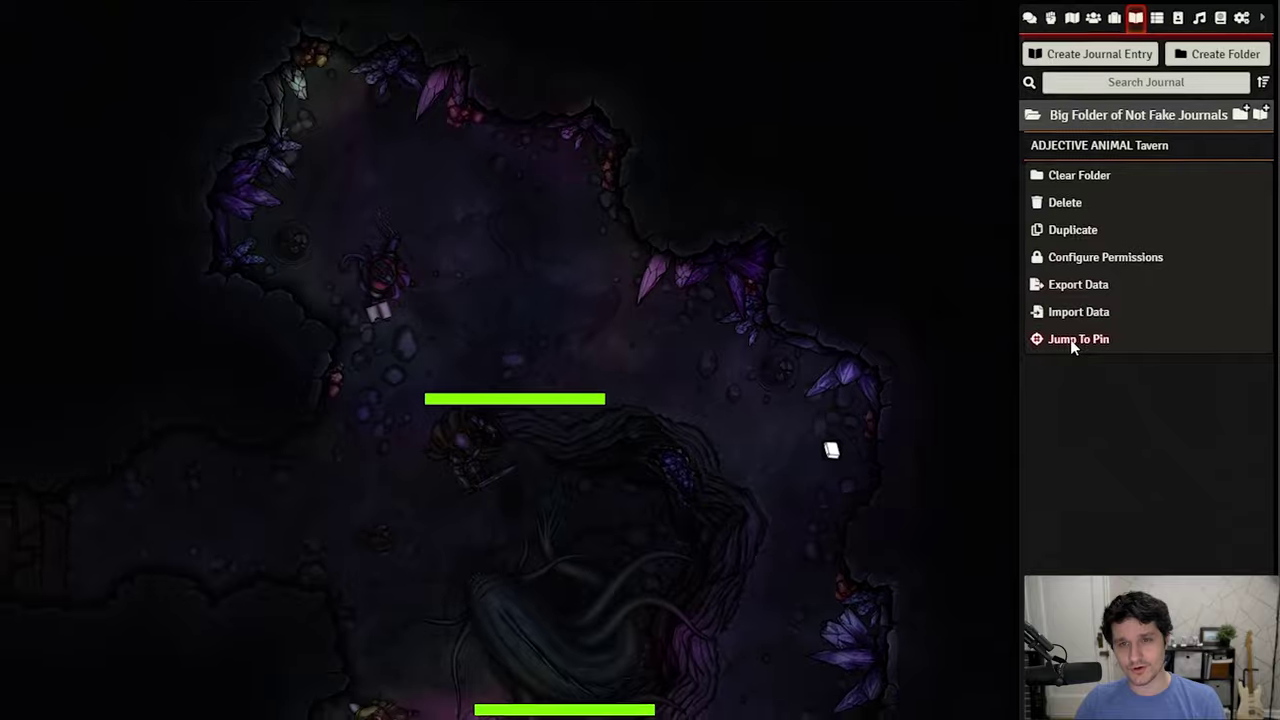
{"action": "left_click", "coordinate": [1070, 339]}
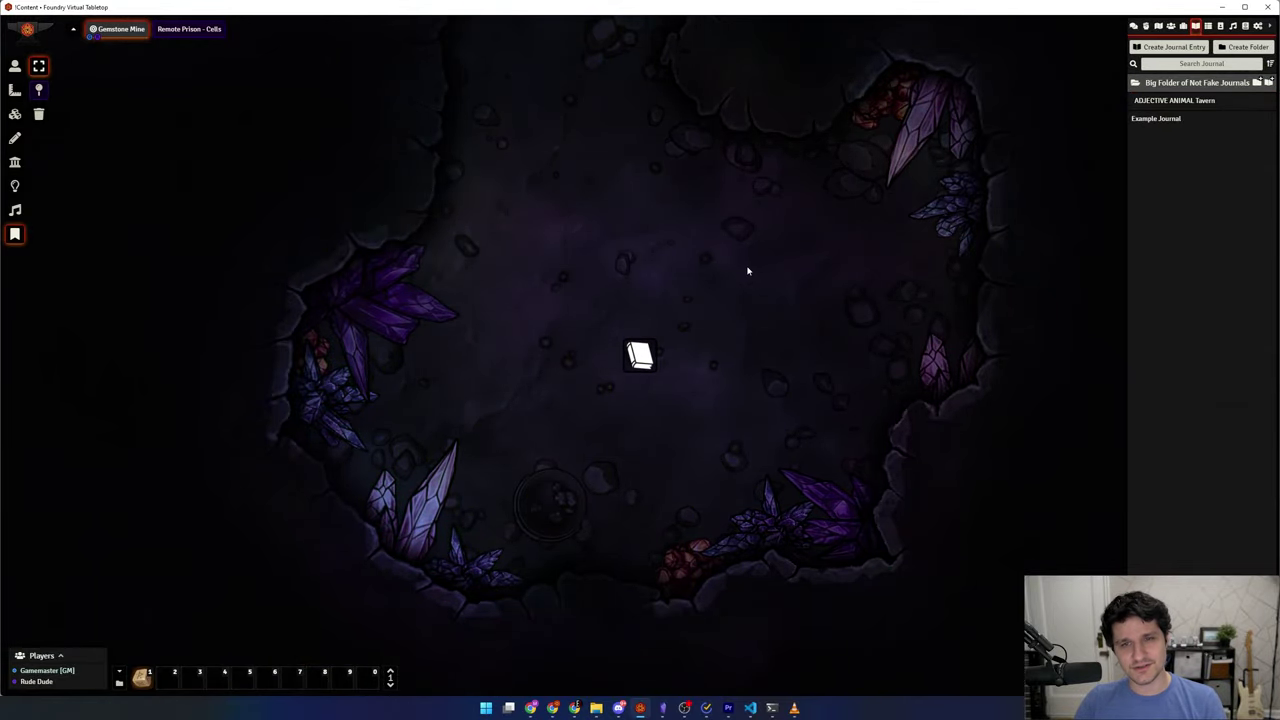
Step: Delete the Example Journal map note near the cave's eastern wall and return to the token controls
{"action": "scroll", "coordinate": [790, 255], "scroll_direction": "down", "scroll_amount": 5}
{"action": "scroll", "coordinate": [474, 400], "scroll_direction": "up", "scroll_amount": 4}
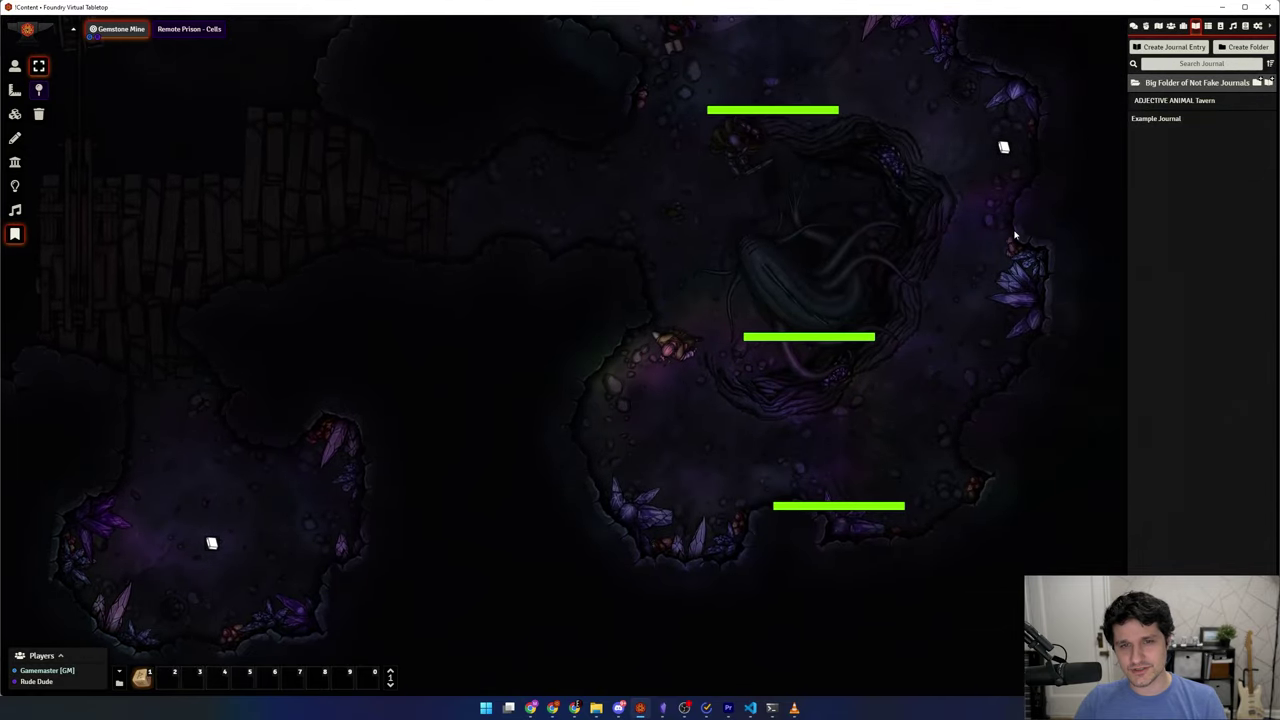
{"action": "left_click_drag", "start_coordinate": [1014, 235], "coordinate": [955, 335]}
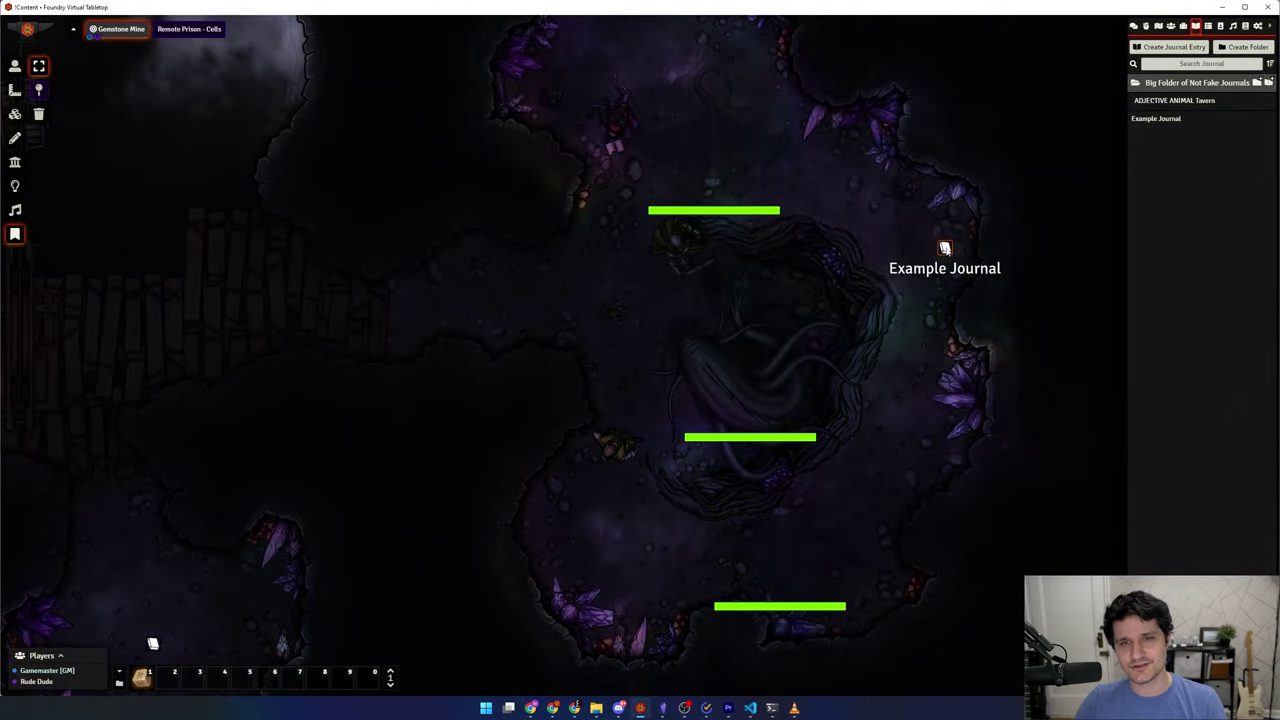
{"action": "key", "text": "Delete"}
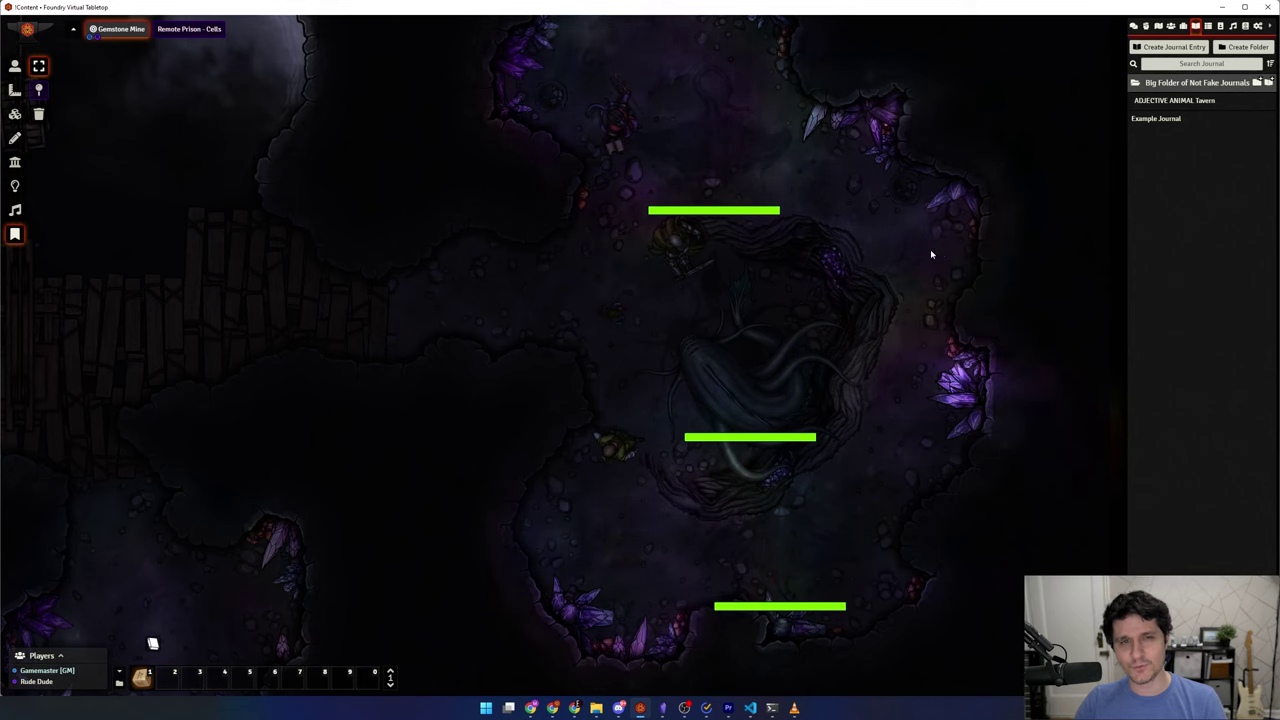
{"action": "left_click", "coordinate": [15, 65]}
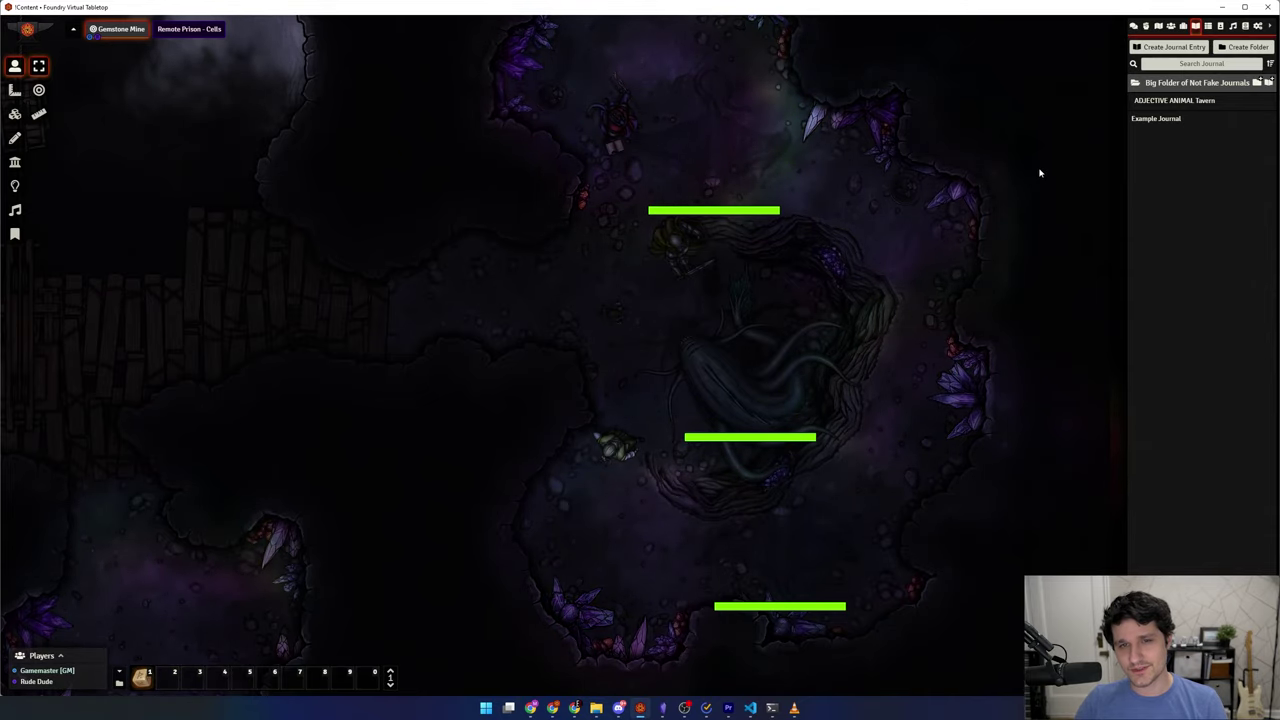
Step: Choose attributes.ac.value as the tracked resource in the combat tracker settings and close them without saving
{"action": "left_click", "coordinate": [1146, 26]}
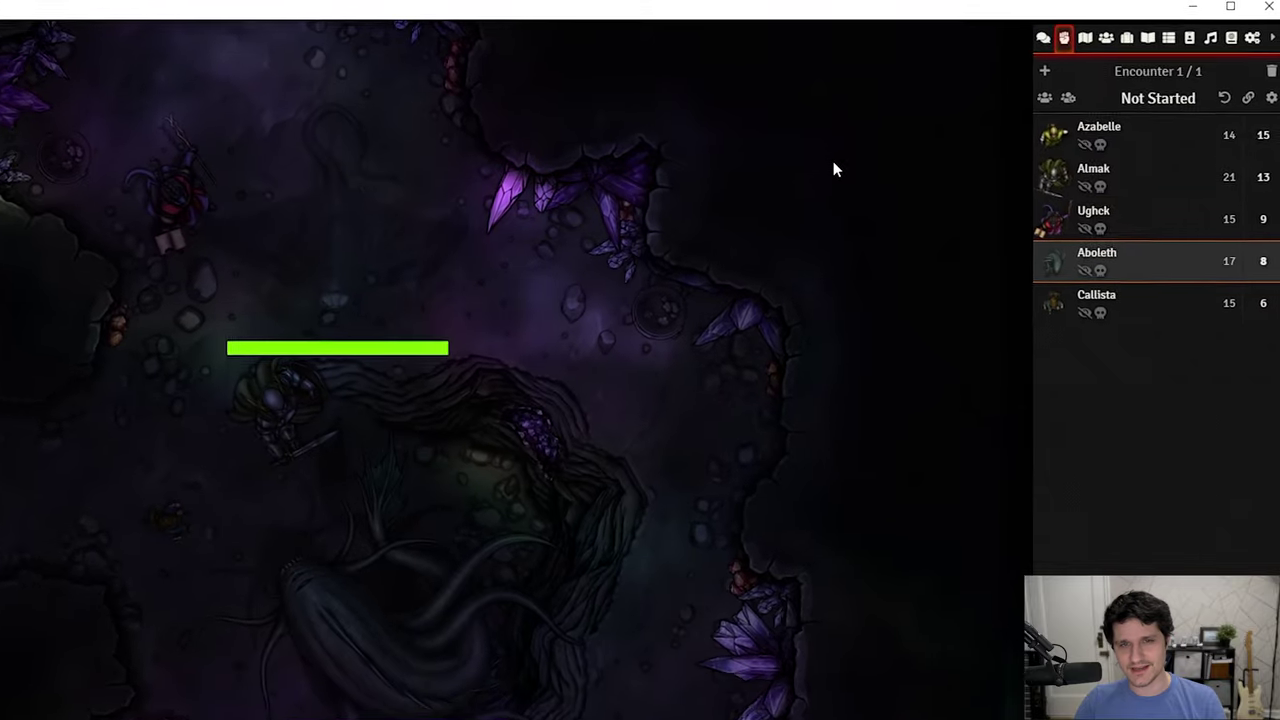
{"action": "left_click", "coordinate": [1260, 107]}
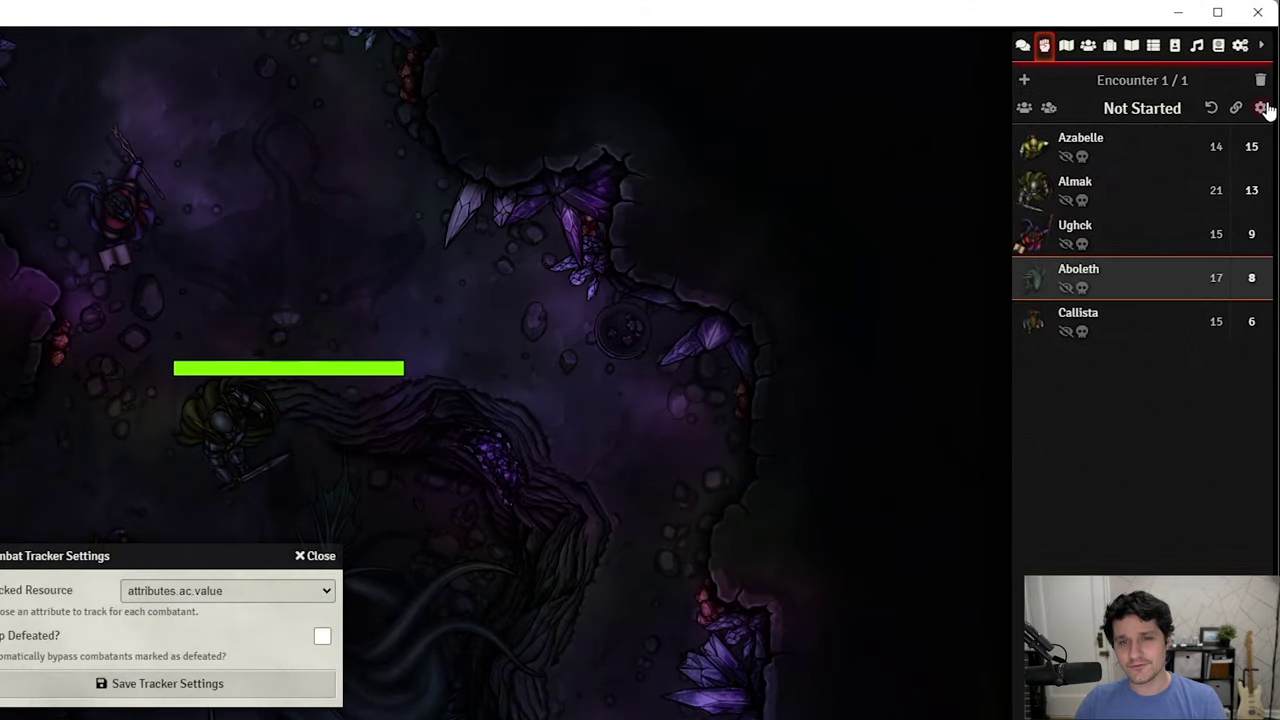
{"action": "left_click_drag", "start_coordinate": [249, 545], "coordinate": [722, 369]}
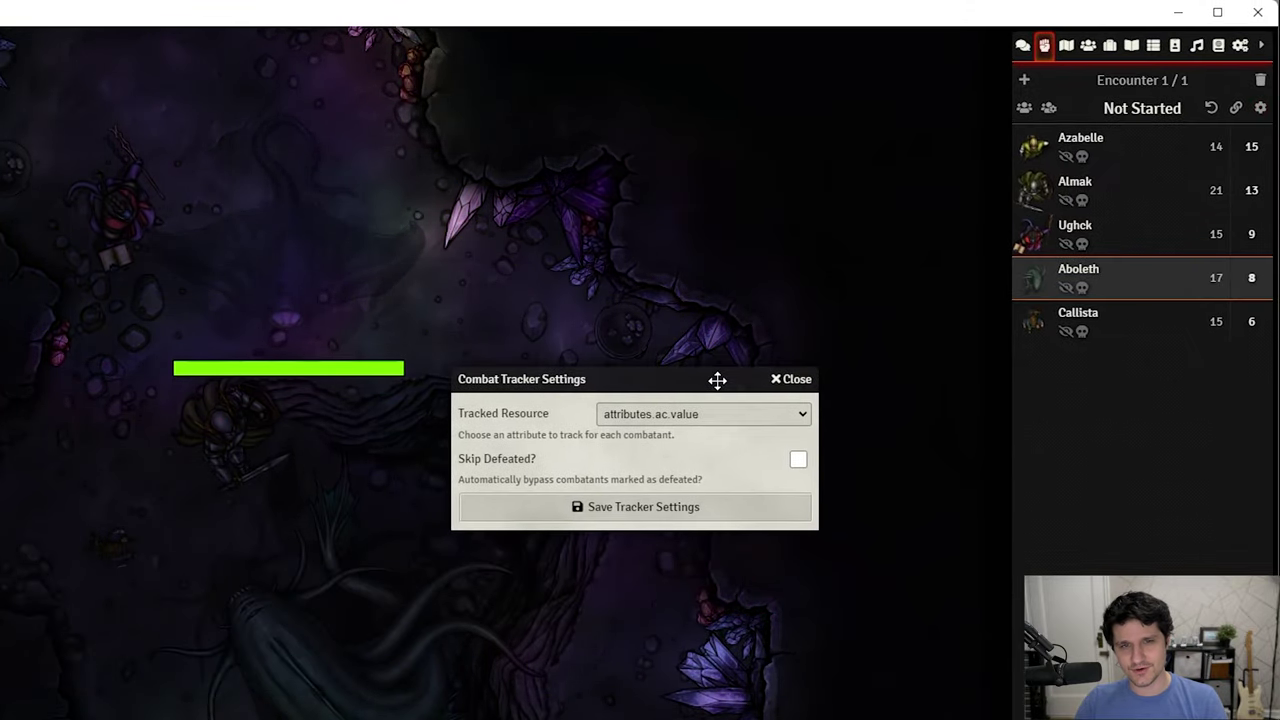
{"action": "left_click", "coordinate": [801, 416]}
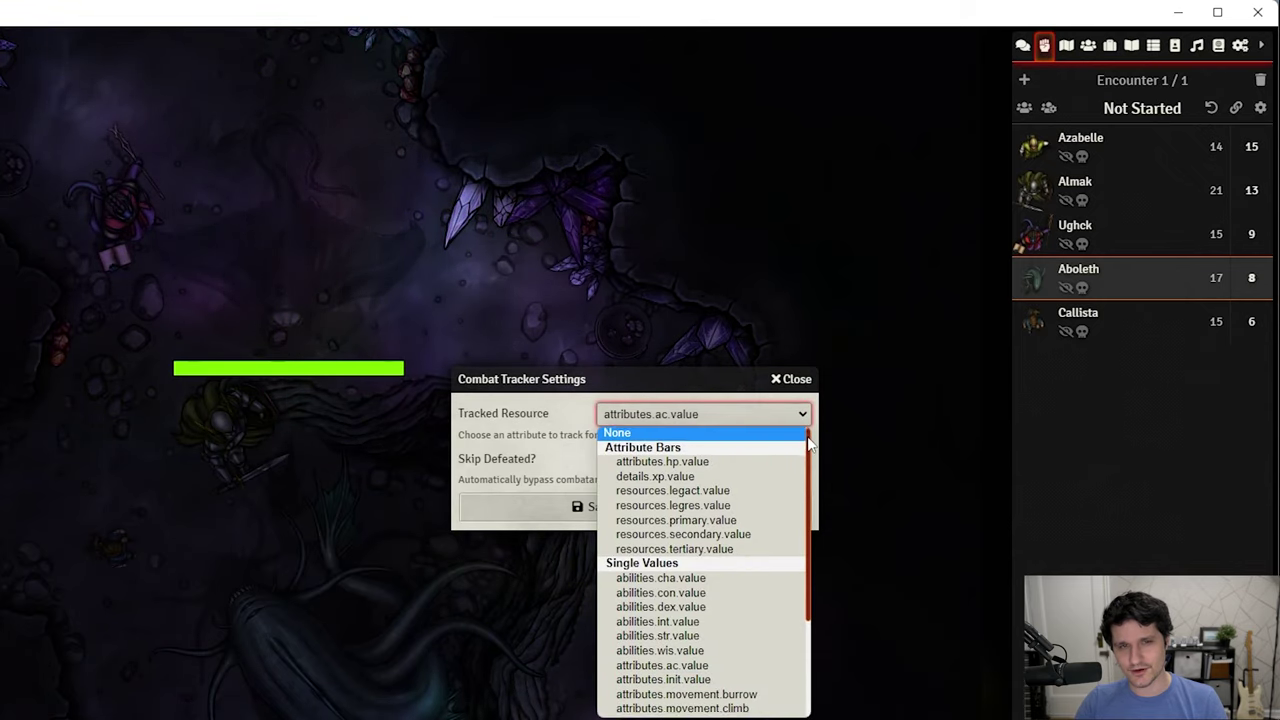
{"action": "mouse_move", "coordinate": [809, 445]}
{"action": "left_mouse_down"}
{"action": "mouse_move", "coordinate": [810, 536]}
{"action": "mouse_move", "coordinate": [812, 432]}
{"action": "left_mouse_up"}
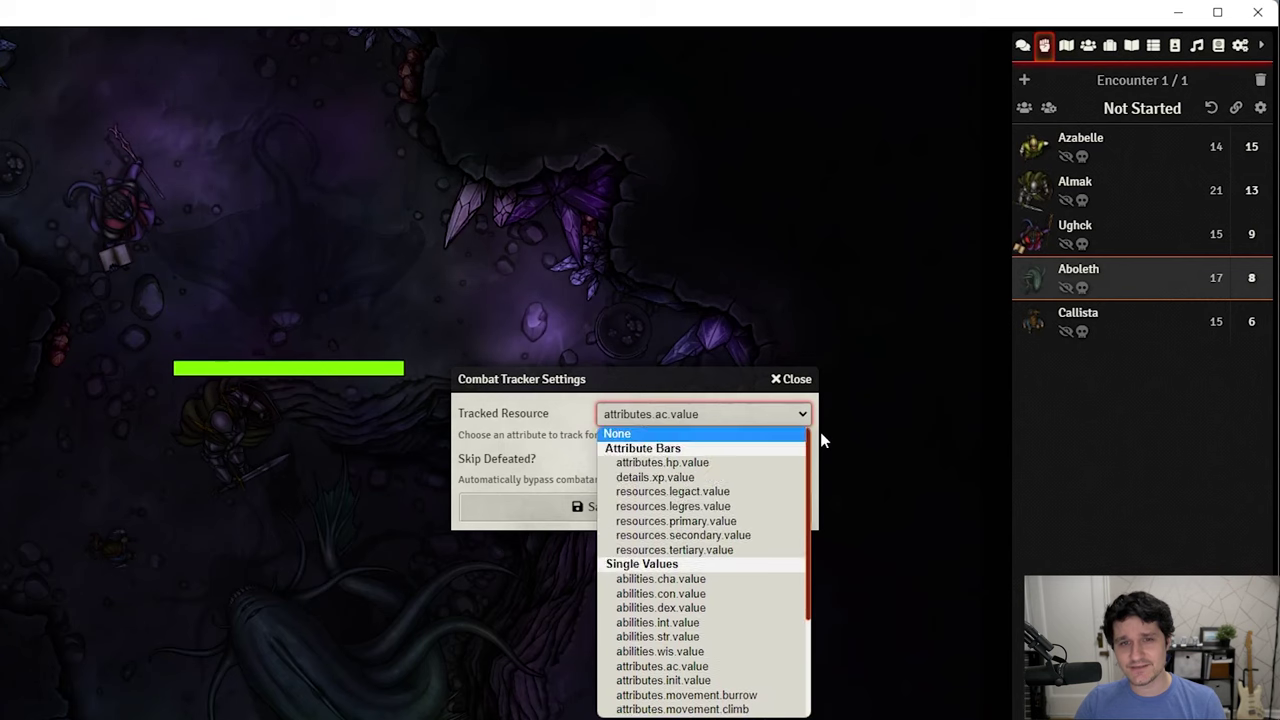
{"action": "left_click", "coordinate": [768, 665]}
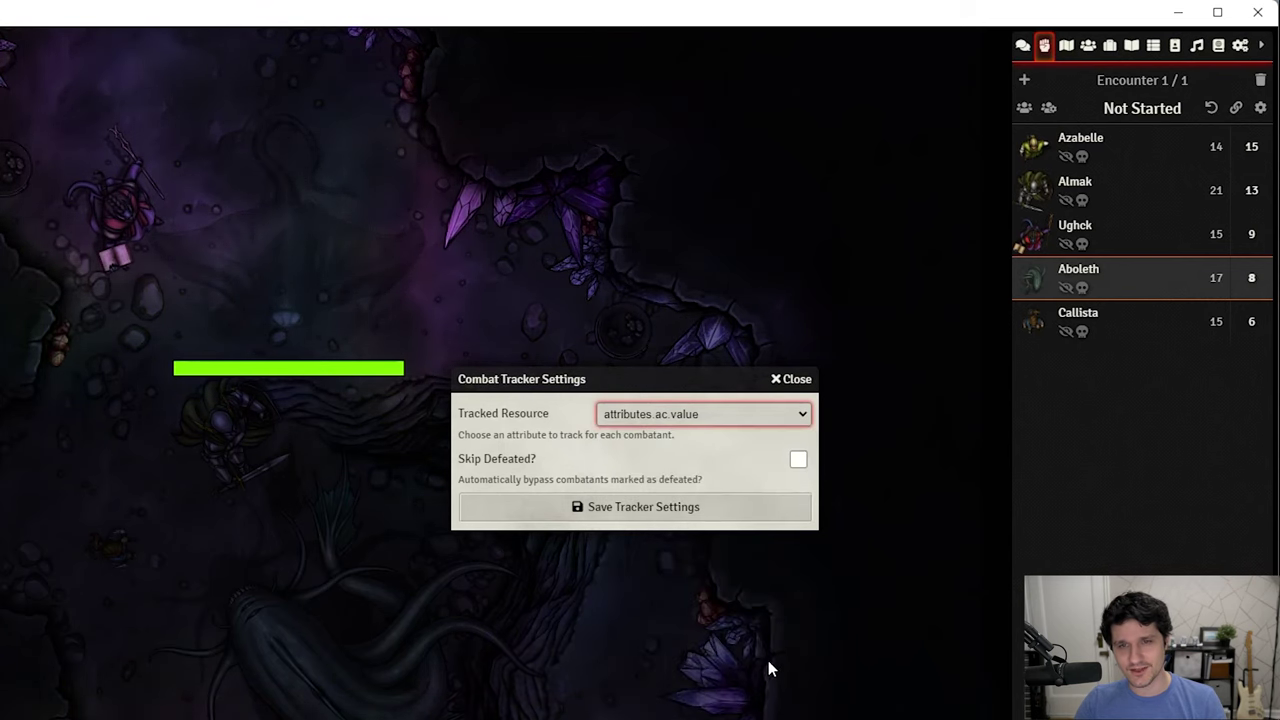
{"action": "left_click", "coordinate": [793, 379]}
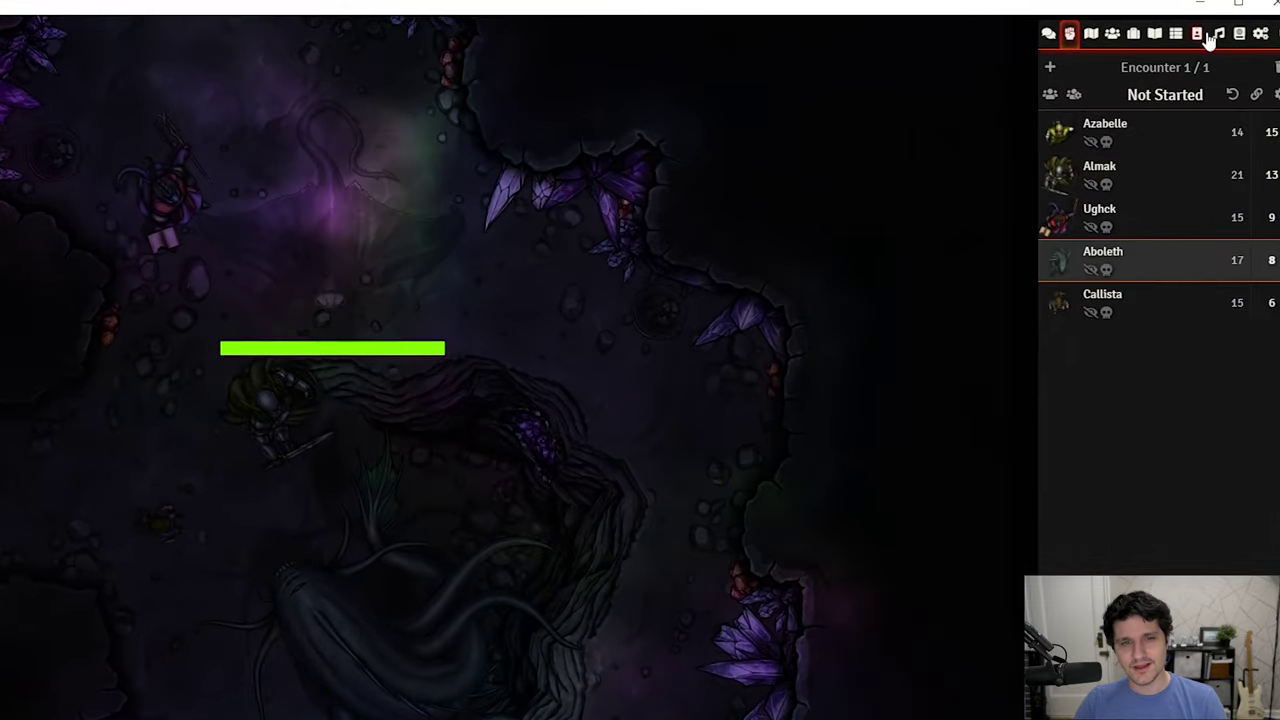
Step: Save the core game settings with Left-Click to Release Objects enabled
{"action": "left_click", "coordinate": [1257, 27]}
{"action": "left_click", "coordinate": [1153, 233]}
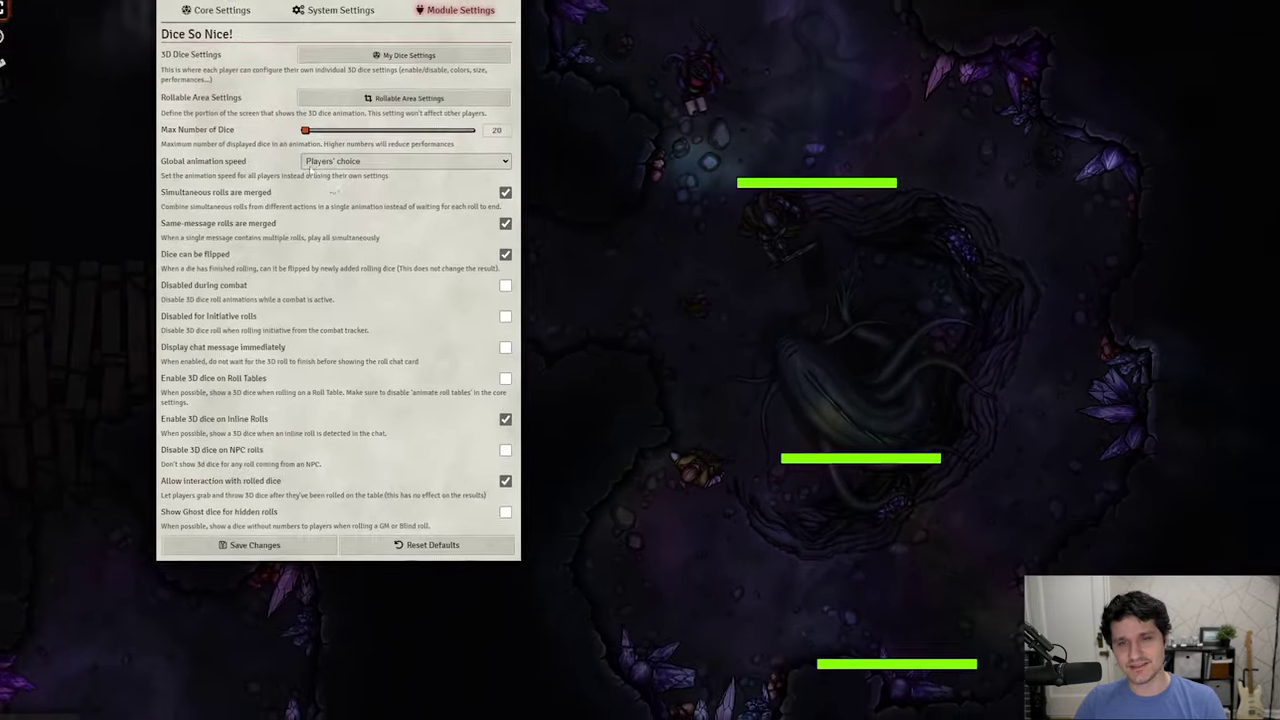
{"action": "left_click", "coordinate": [255, 26]}
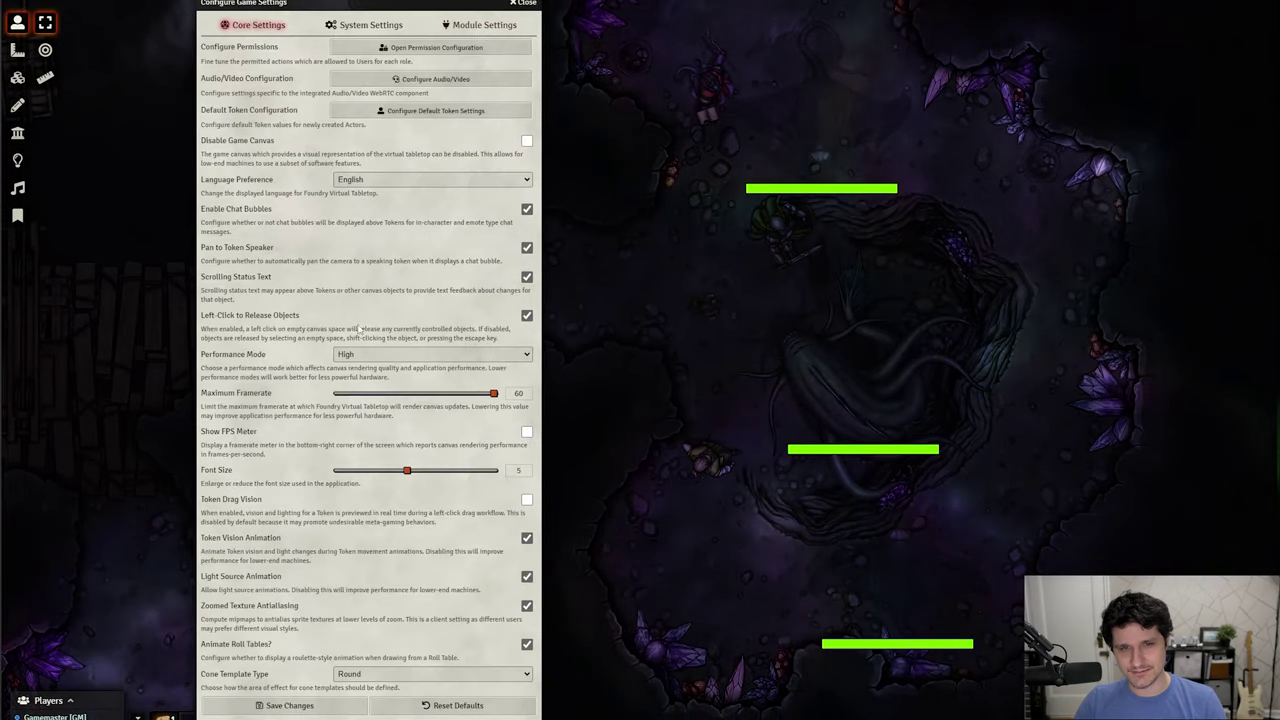
{"action": "left_click", "coordinate": [289, 705]}
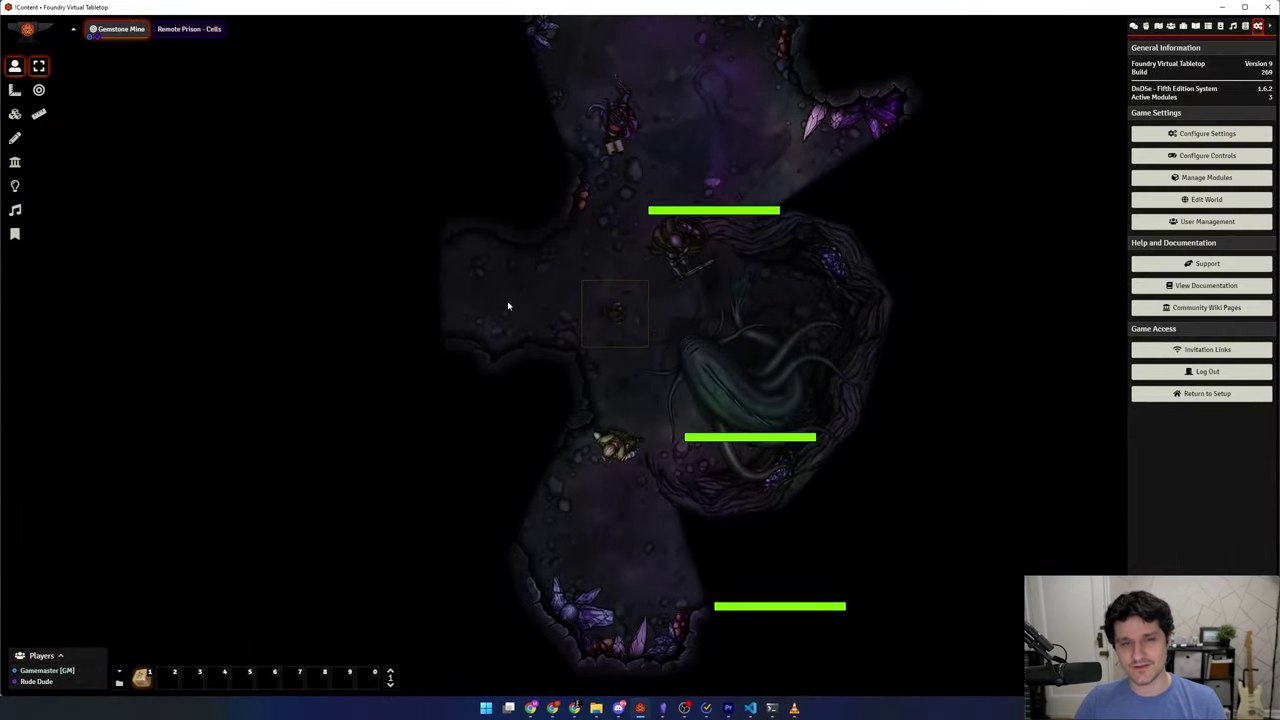
Step: Test left-click release by selecting the small token west of the Aboleth and deselecting it on empty canvas
{"action": "left_click", "coordinate": [510, 302]}
{"action": "left_click", "coordinate": [612, 310]}
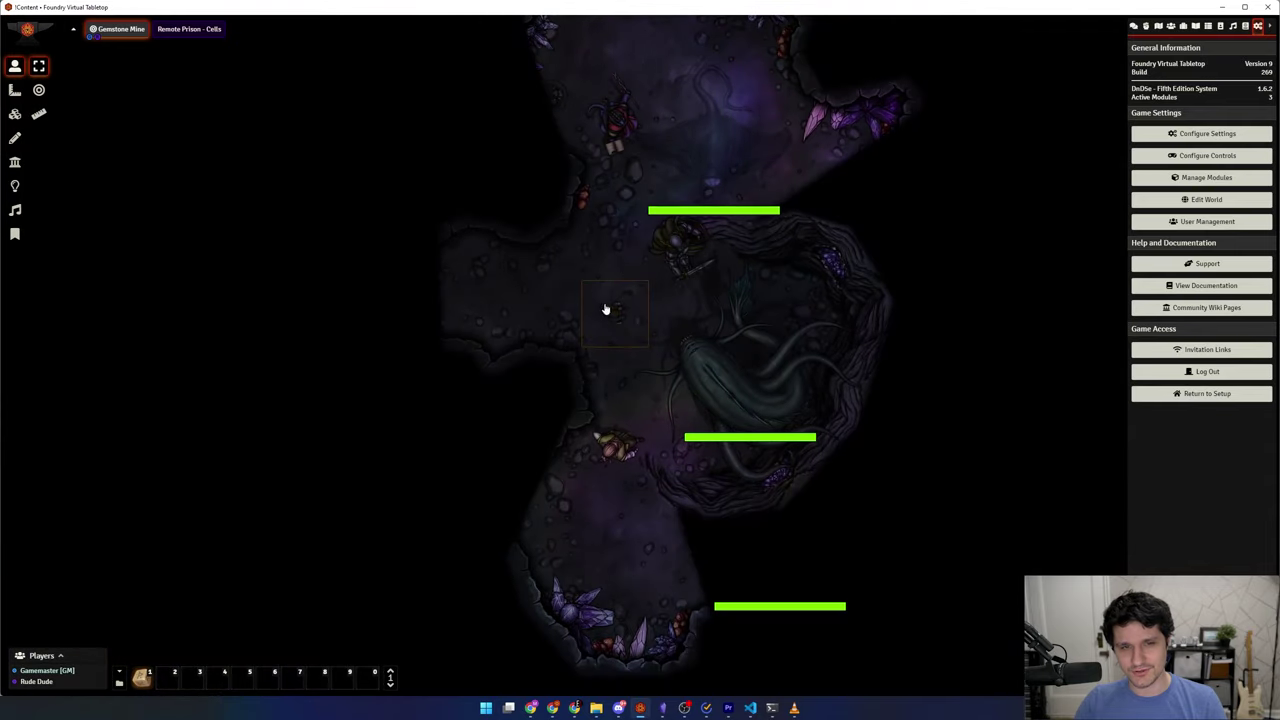
{"action": "left_click", "coordinate": [621, 238]}
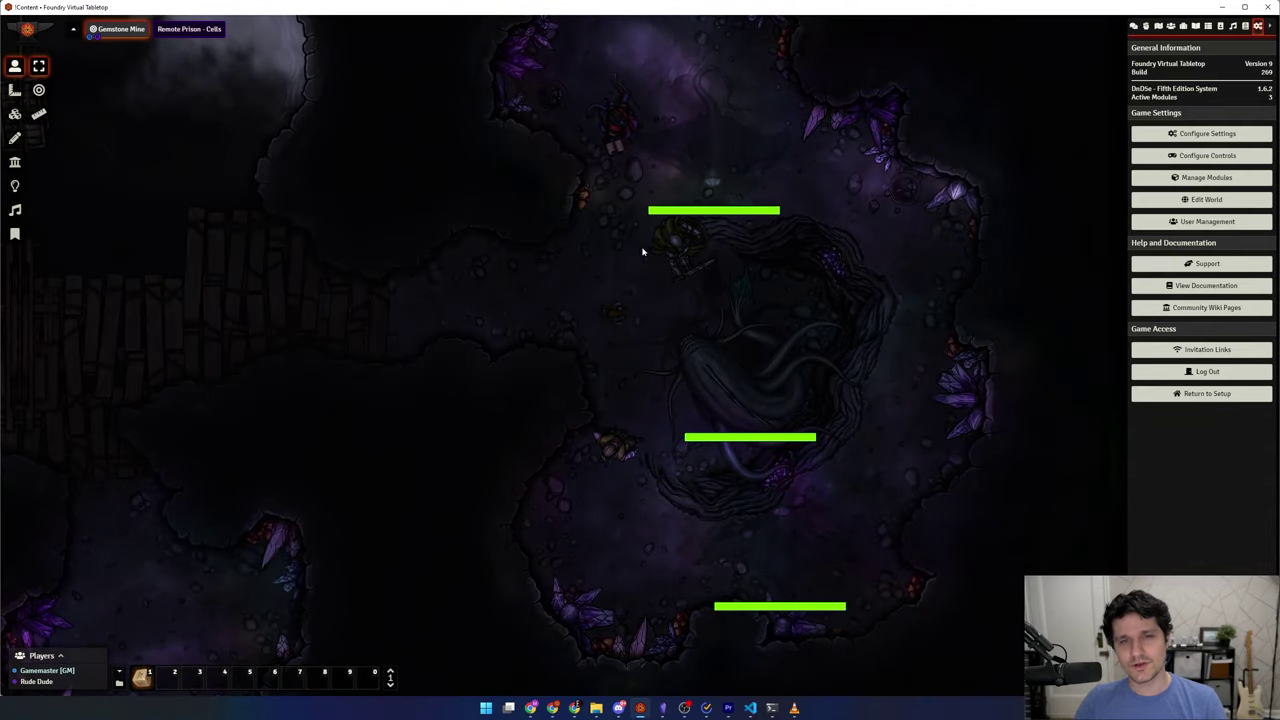
Step: Open the Remote Prison - Cells scene and pull the player Rude Dude to it
{"action": "left_click", "coordinate": [190, 29]}
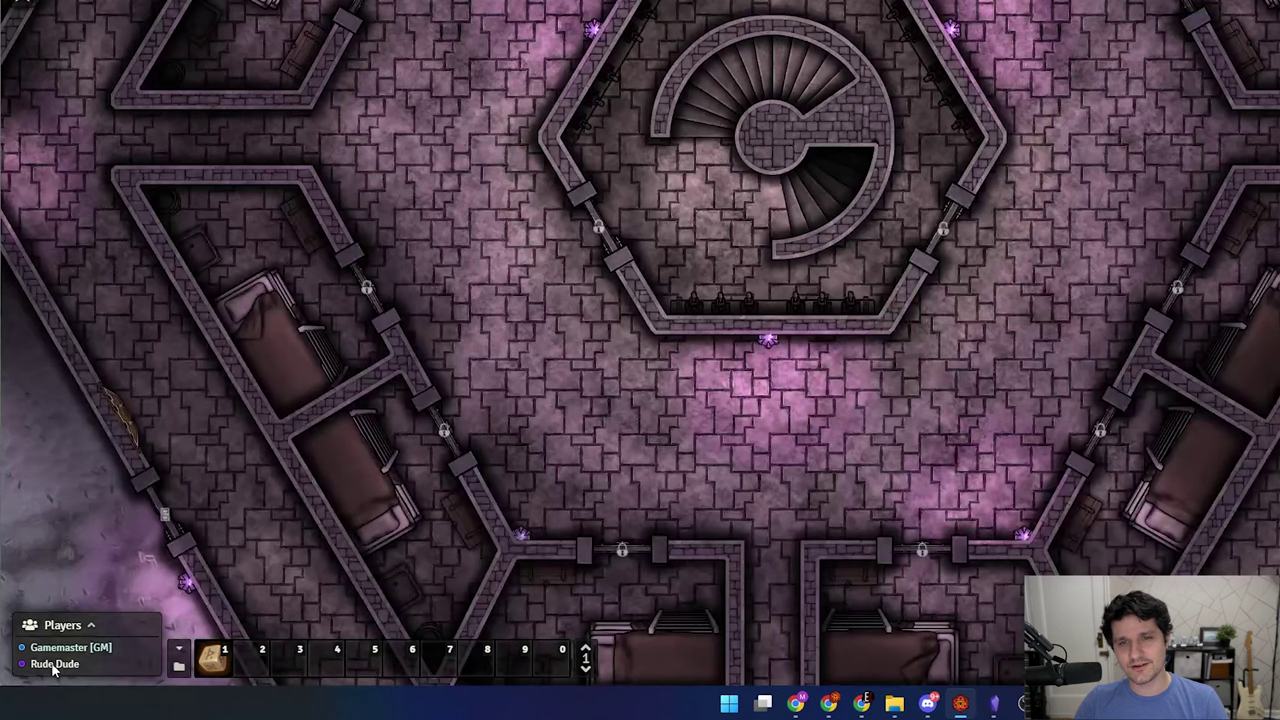
{"action": "right_click", "coordinate": [30, 666]}
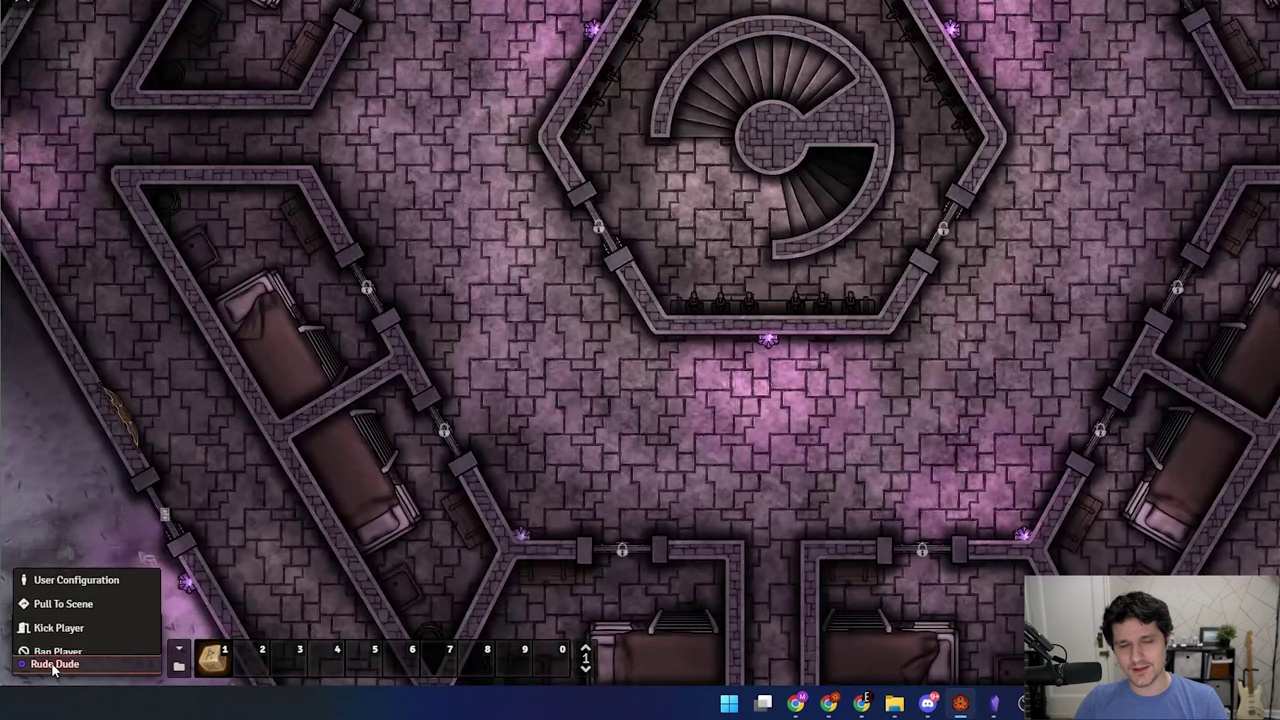
{"action": "left_click", "coordinate": [58, 596]}
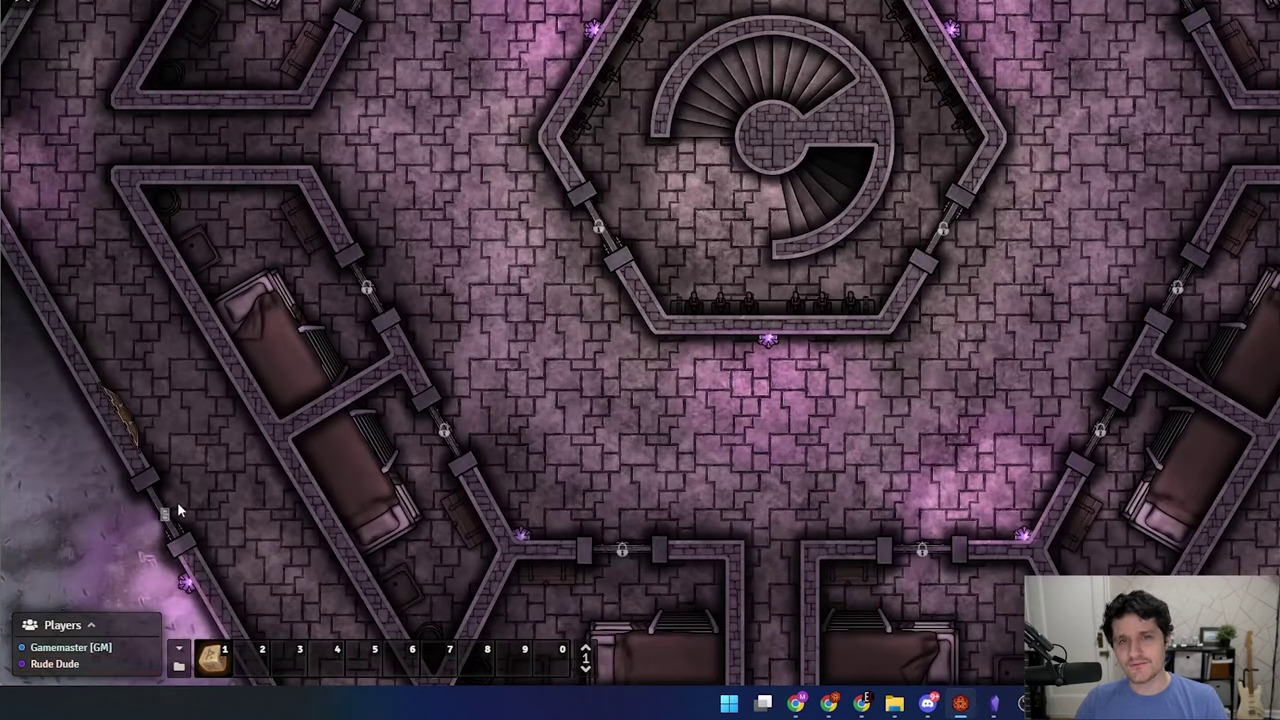
Step: Kick the player Rude Dude from the session and open that player's options among the offline players
{"action": "right_click", "coordinate": [58, 666]}
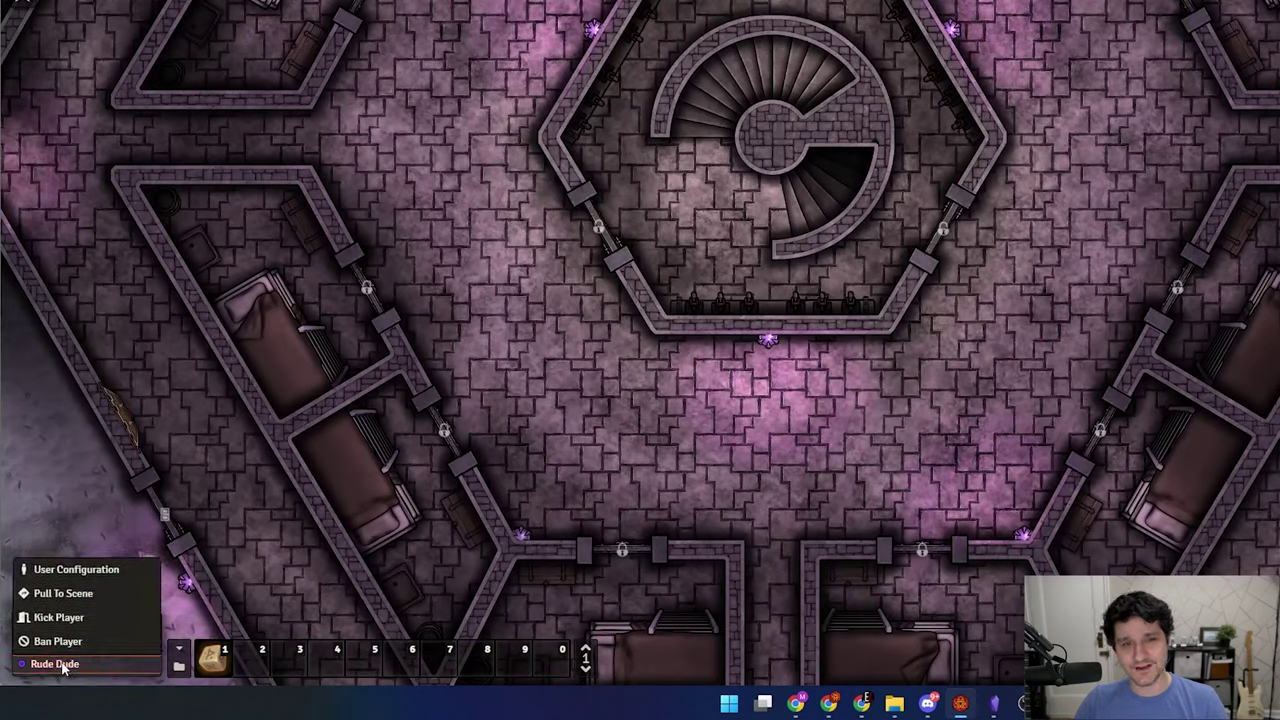
{"action": "left_click", "coordinate": [58, 618]}
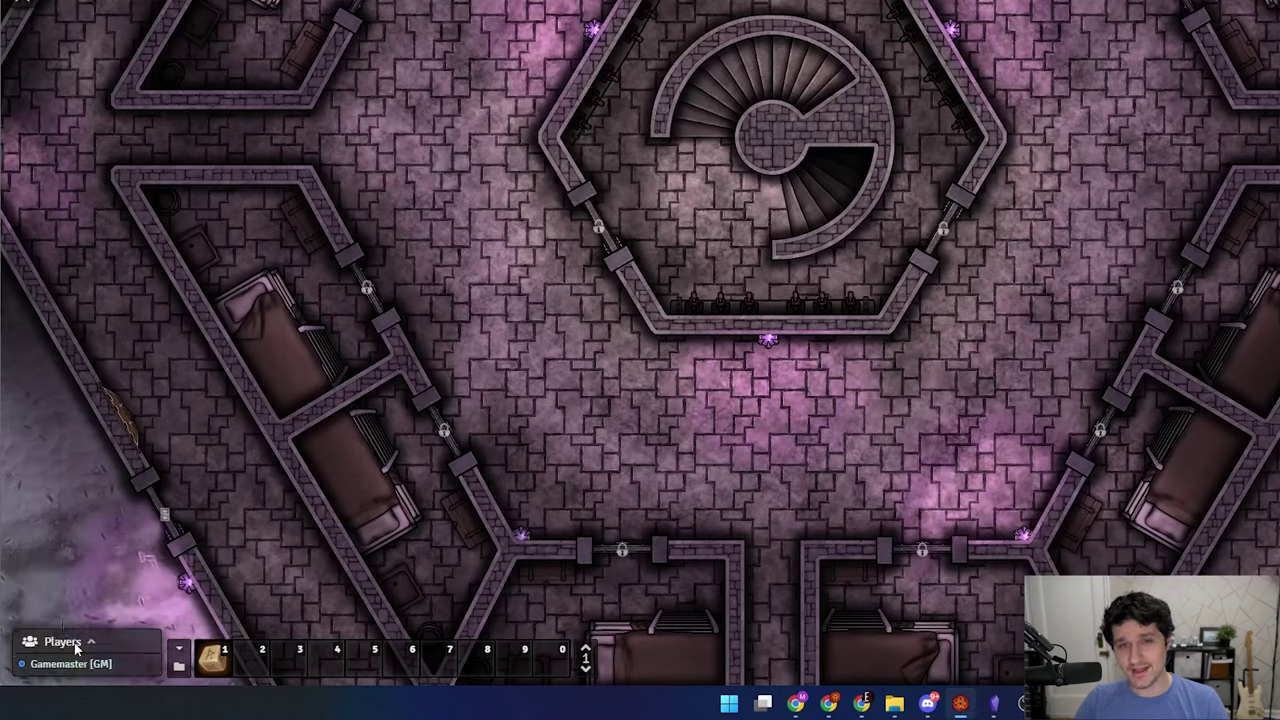
{"action": "left_click", "coordinate": [75, 645]}
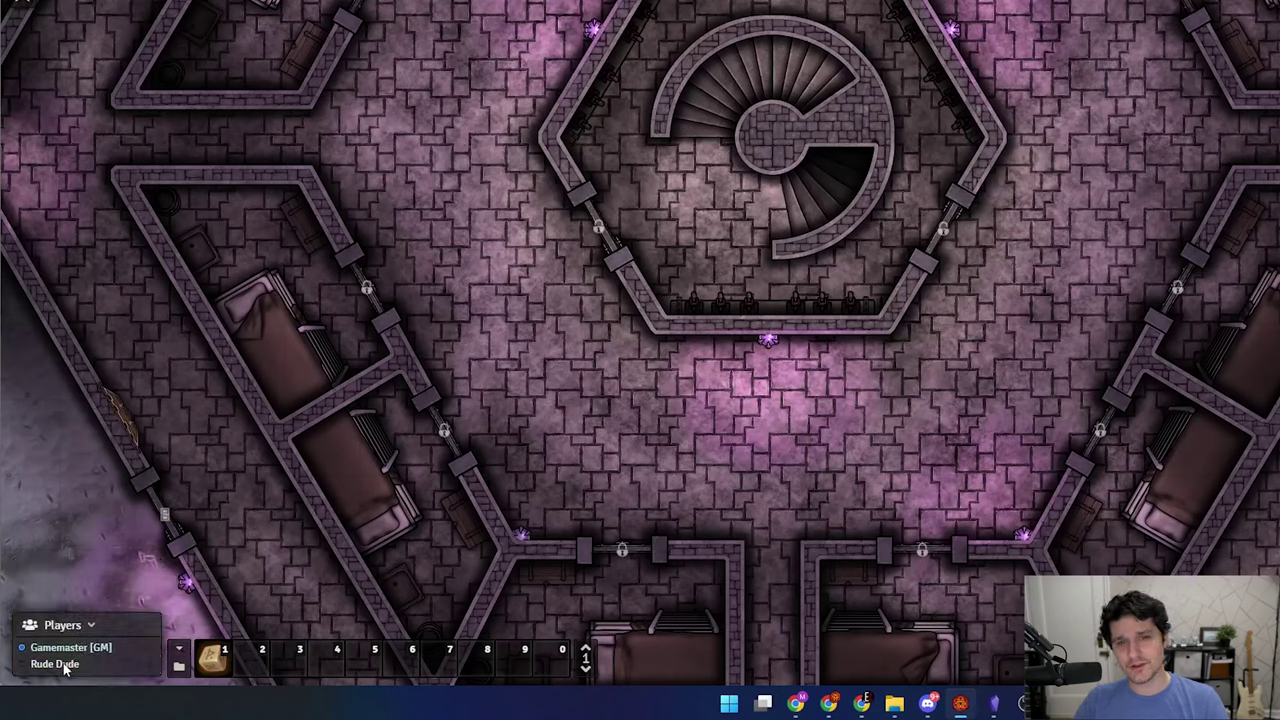
{"action": "right_click", "coordinate": [63, 663]}
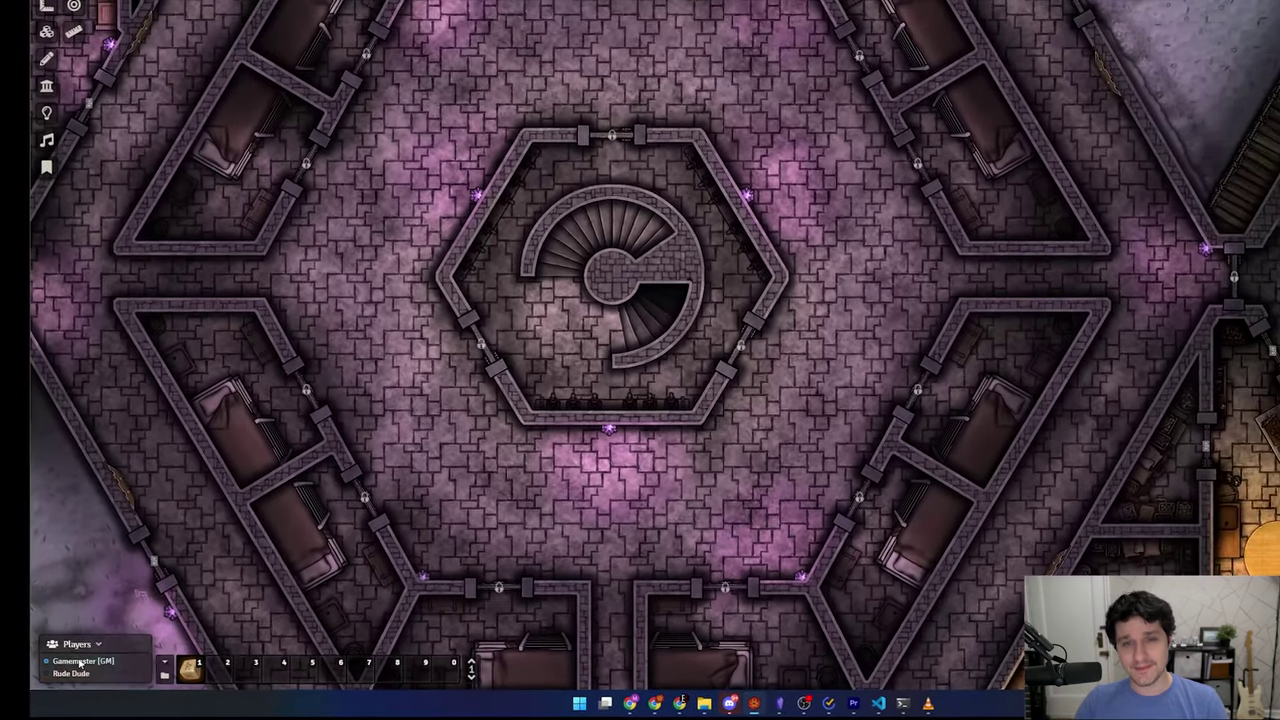
Step: Switch to the Chrome browser and try to join the !Content game session as Rude Dude without a password
{"action": "left_click", "coordinate": [679, 703]}
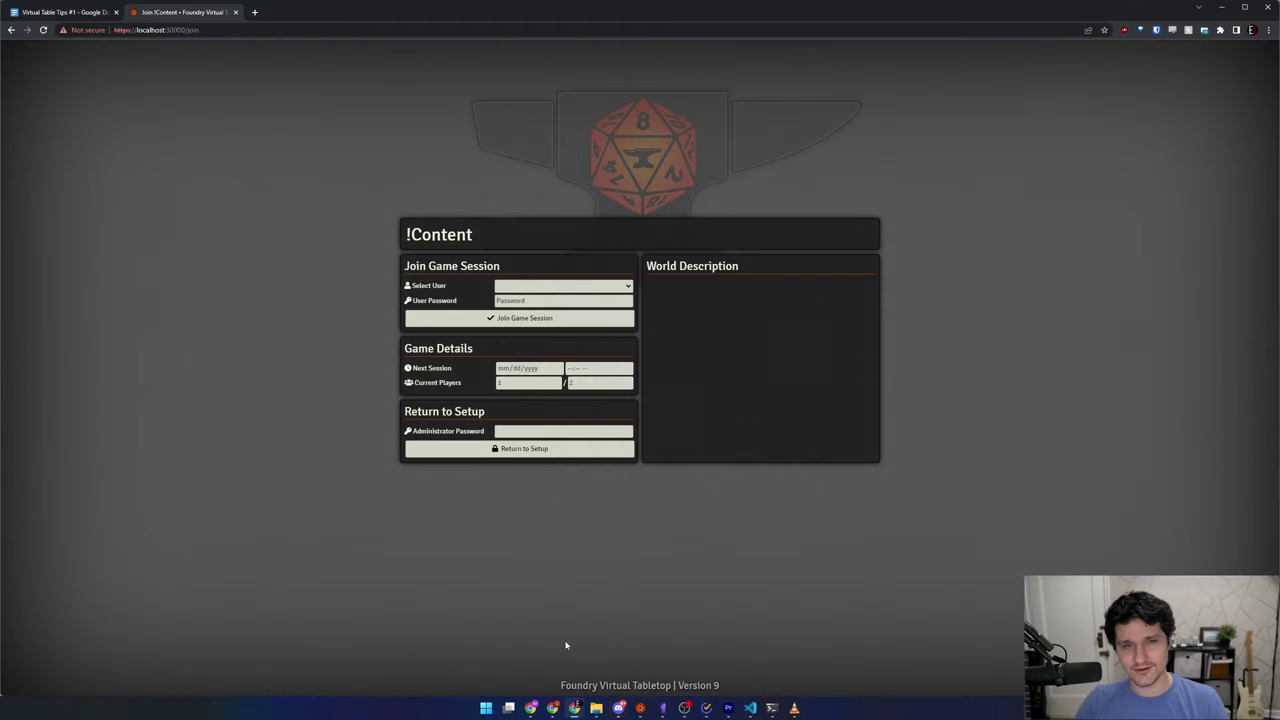
{"action": "left_click", "coordinate": [567, 290]}
{"action": "left_click", "coordinate": [560, 309]}
{"action": "left_click", "coordinate": [558, 318]}
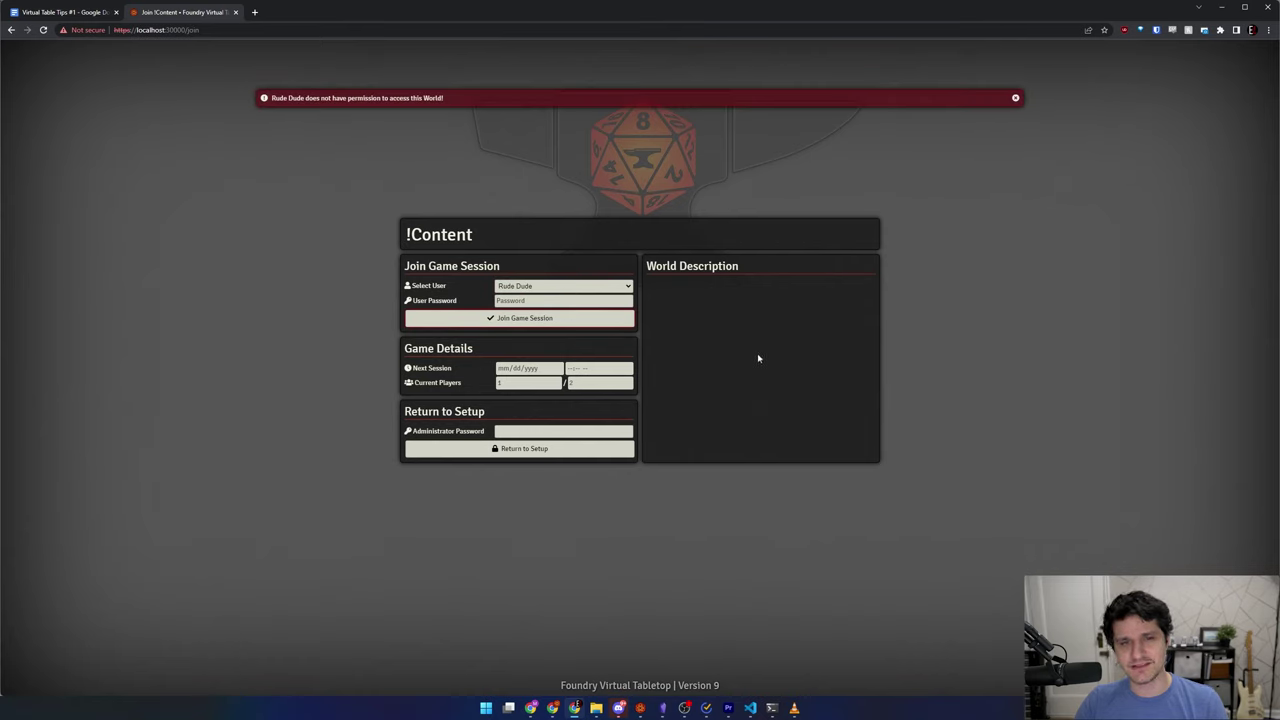
Step: Switch back to Foundry Virtual Tabletop and un-ban the player Rude Dude
{"action": "left_click", "coordinate": [640, 708]}
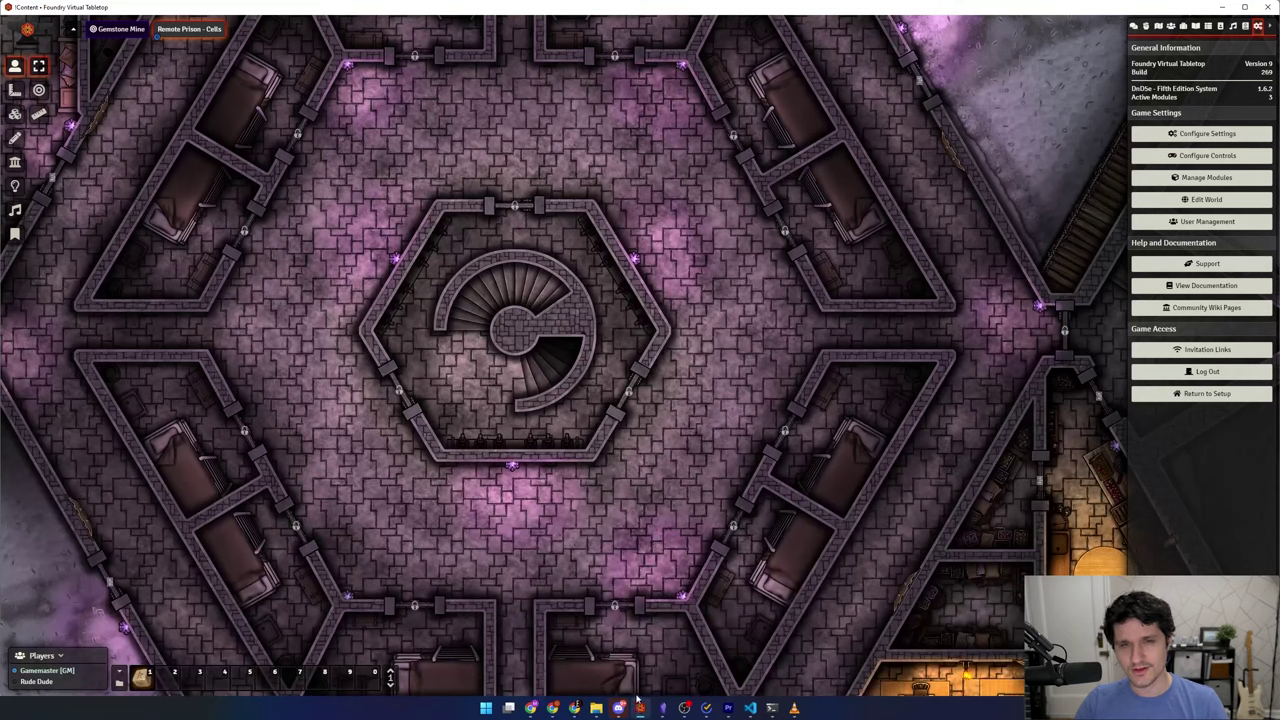
{"action": "right_click", "coordinate": [30, 683]}
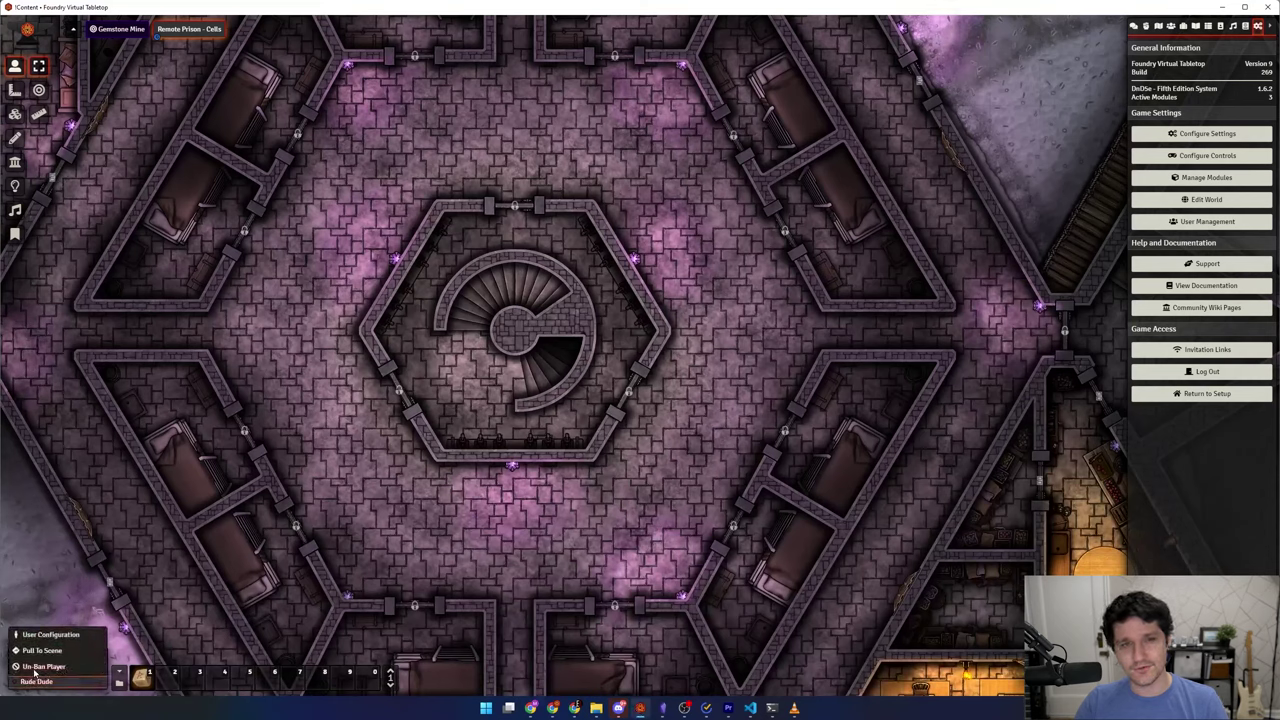
{"action": "left_click", "coordinate": [42, 666]}
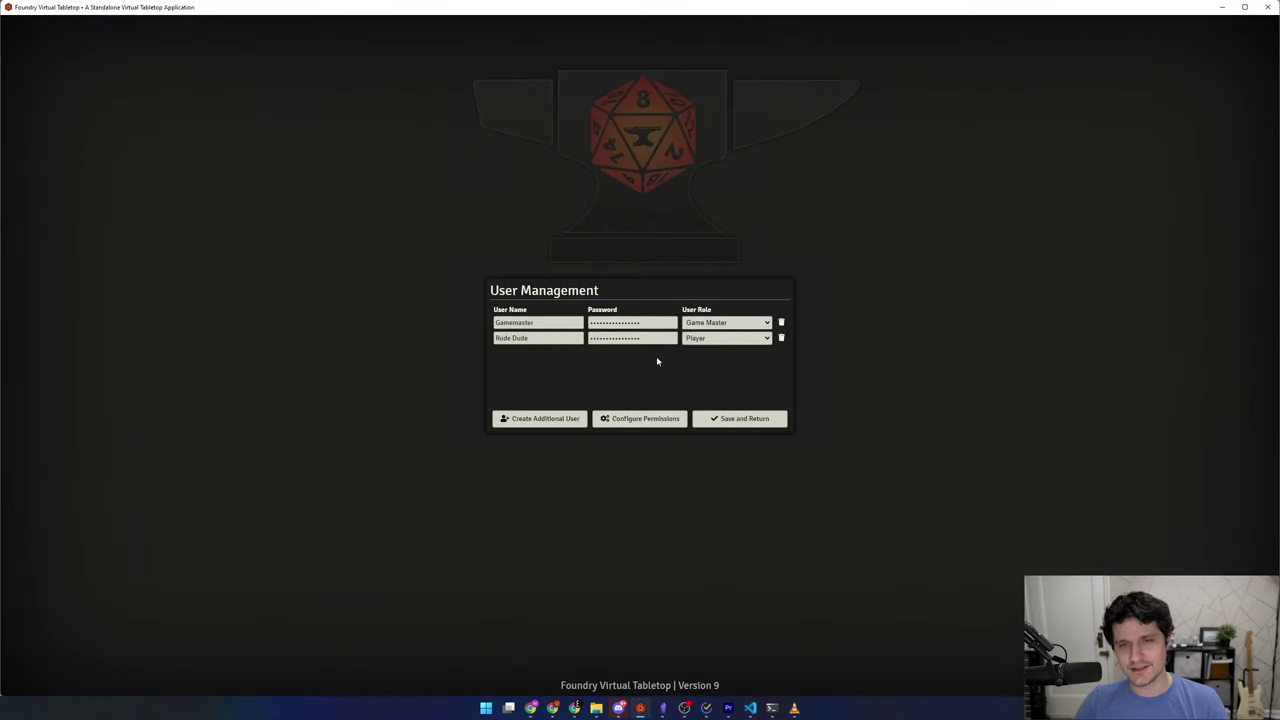
Step: Delete the user Rude Dude in User Management, confirm the deletion, and save to return to the game
{"action": "left_click", "coordinate": [782, 340]}
{"action": "left_click", "coordinate": [607, 375]}
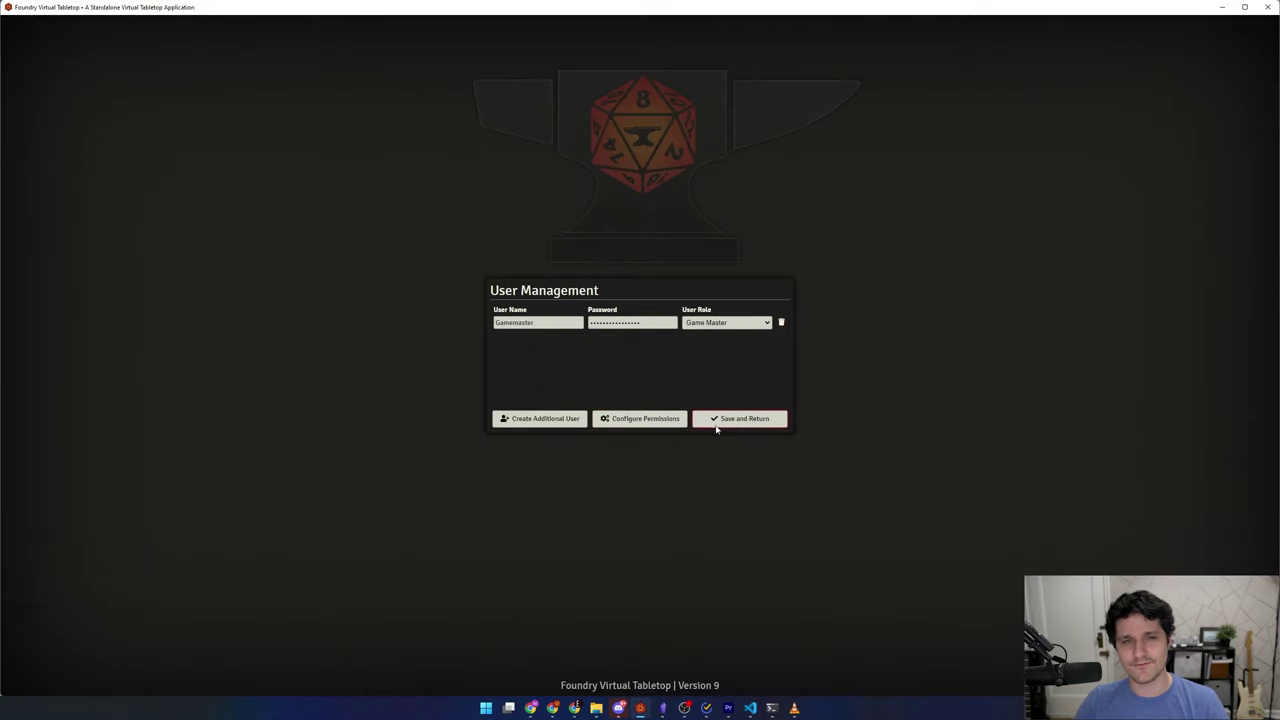
{"action": "left_click", "coordinate": [740, 425]}
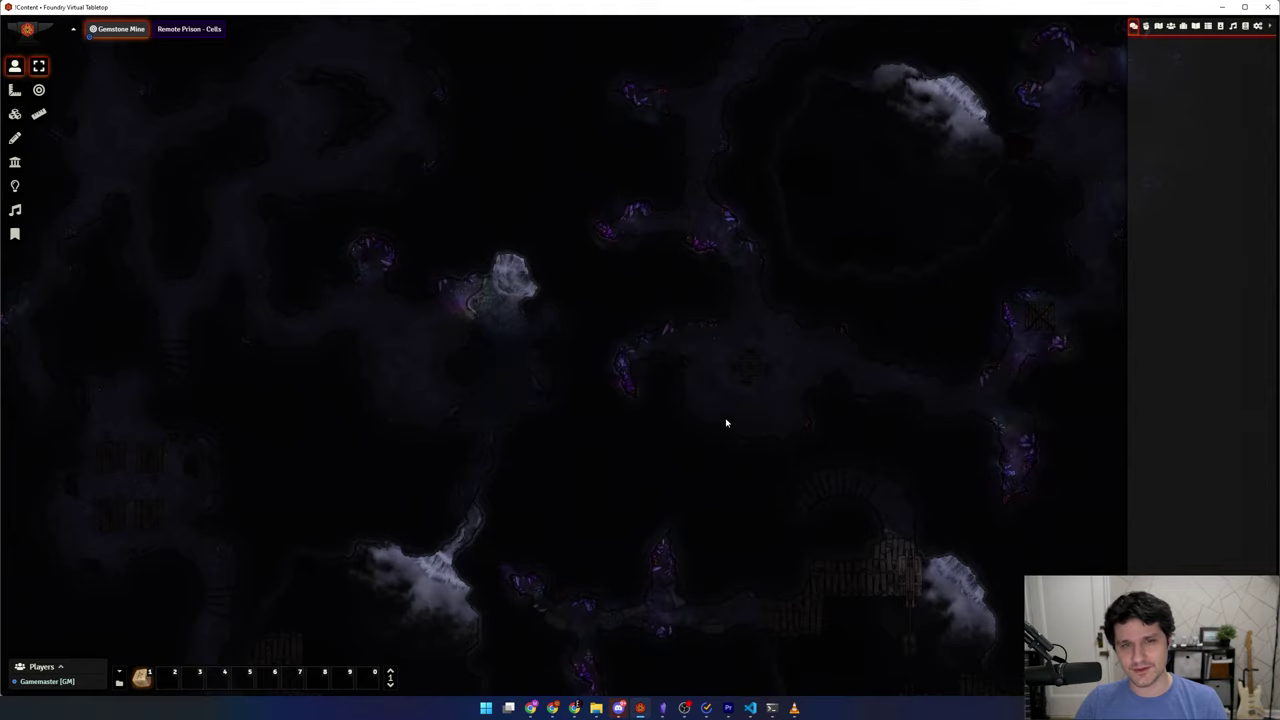
Step: Open Foundry's user data directory in File Explorer and view the worlds folder inside Data
{"action": "left_click_drag", "start_coordinate": [951, 540], "coordinate": [669, 343]}
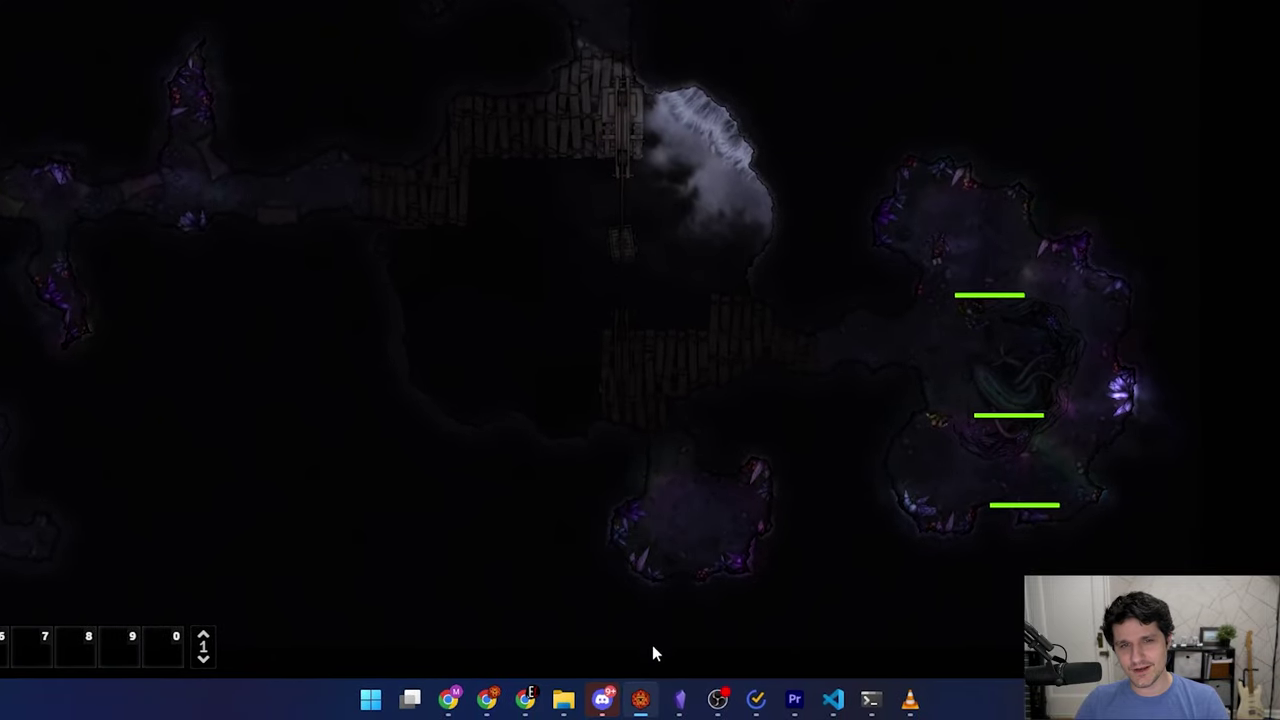
{"action": "right_click", "coordinate": [643, 702]}
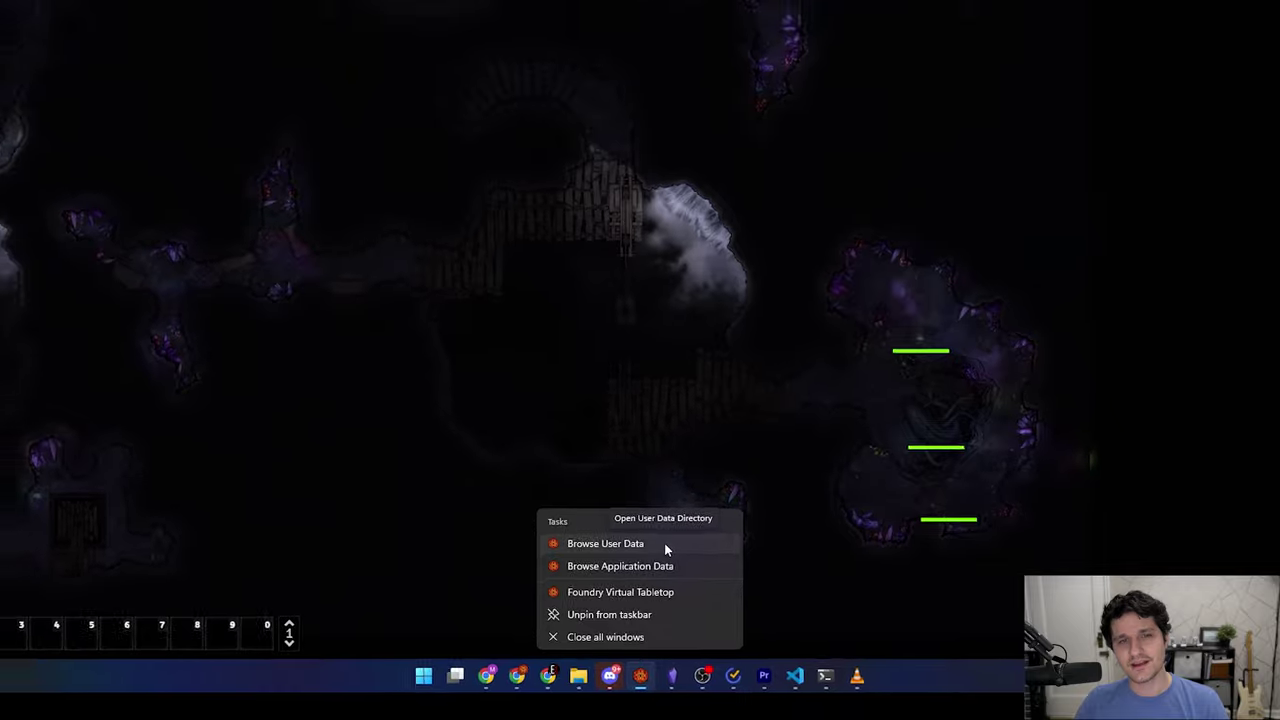
{"action": "left_click", "coordinate": [670, 535]}
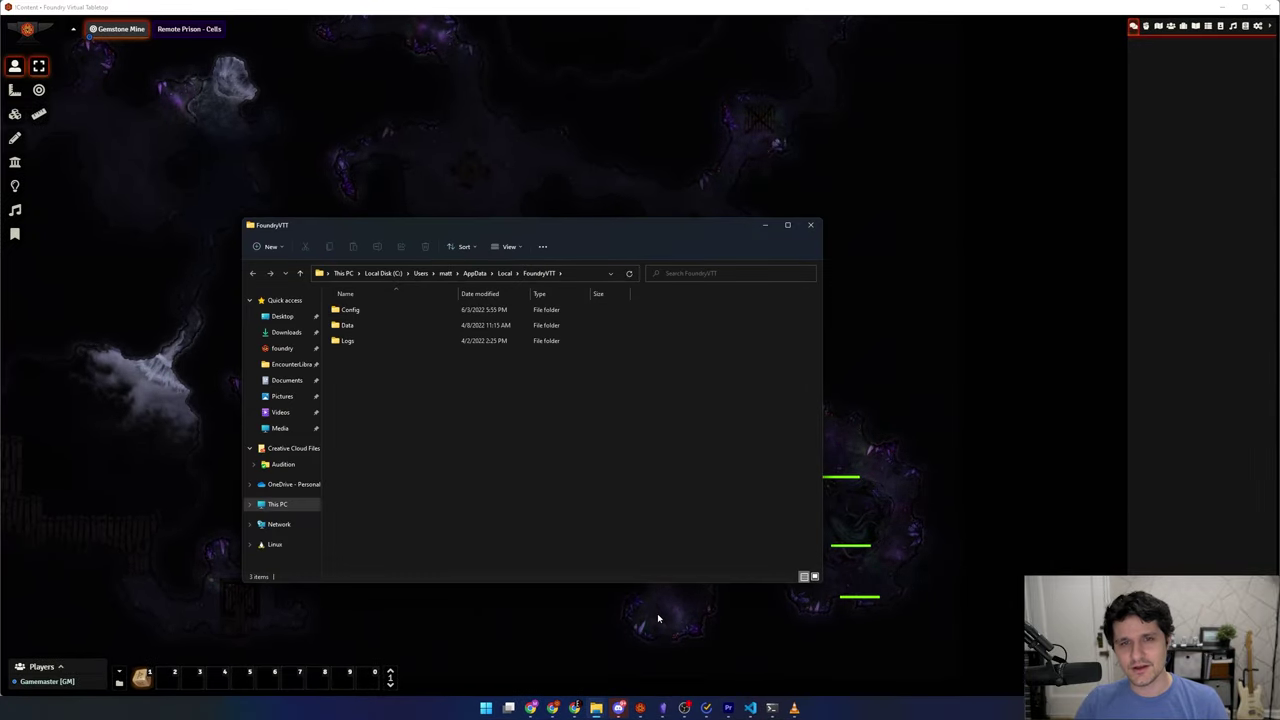
{"action": "double_click", "coordinate": [357, 335]}
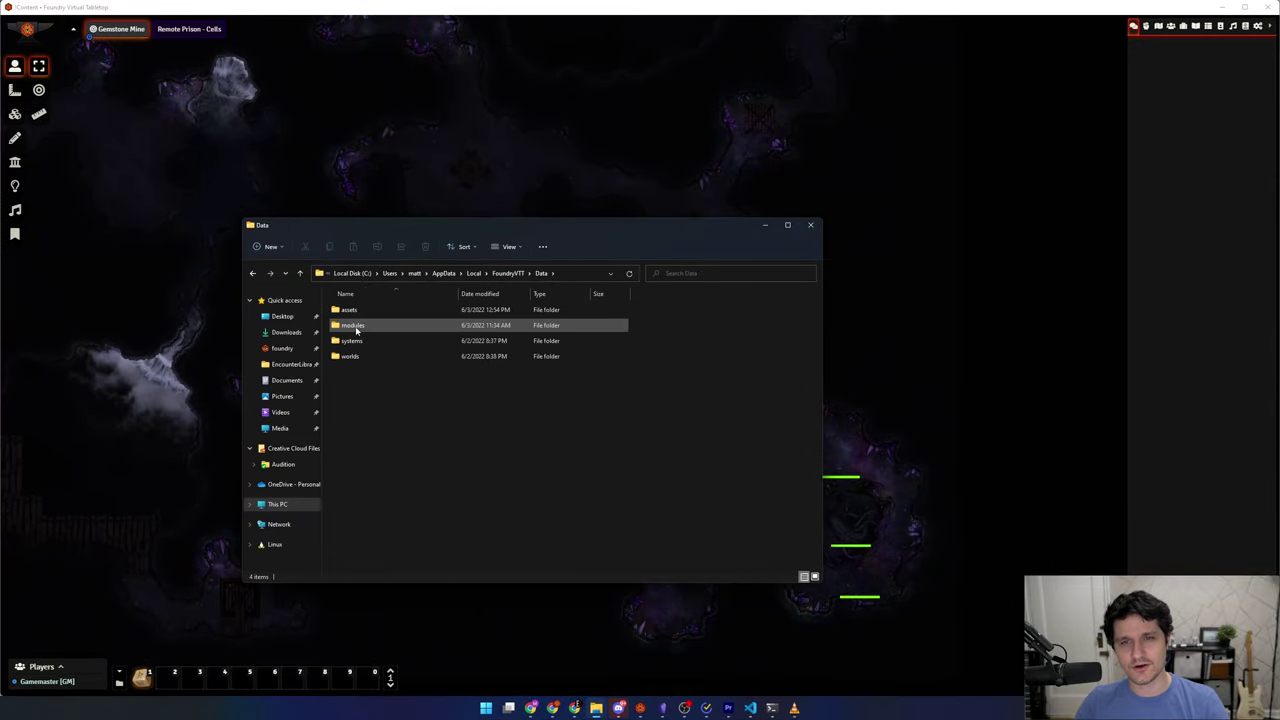
{"action": "left_click", "coordinate": [365, 356]}
{"action": "double_click", "coordinate": [365, 356]}
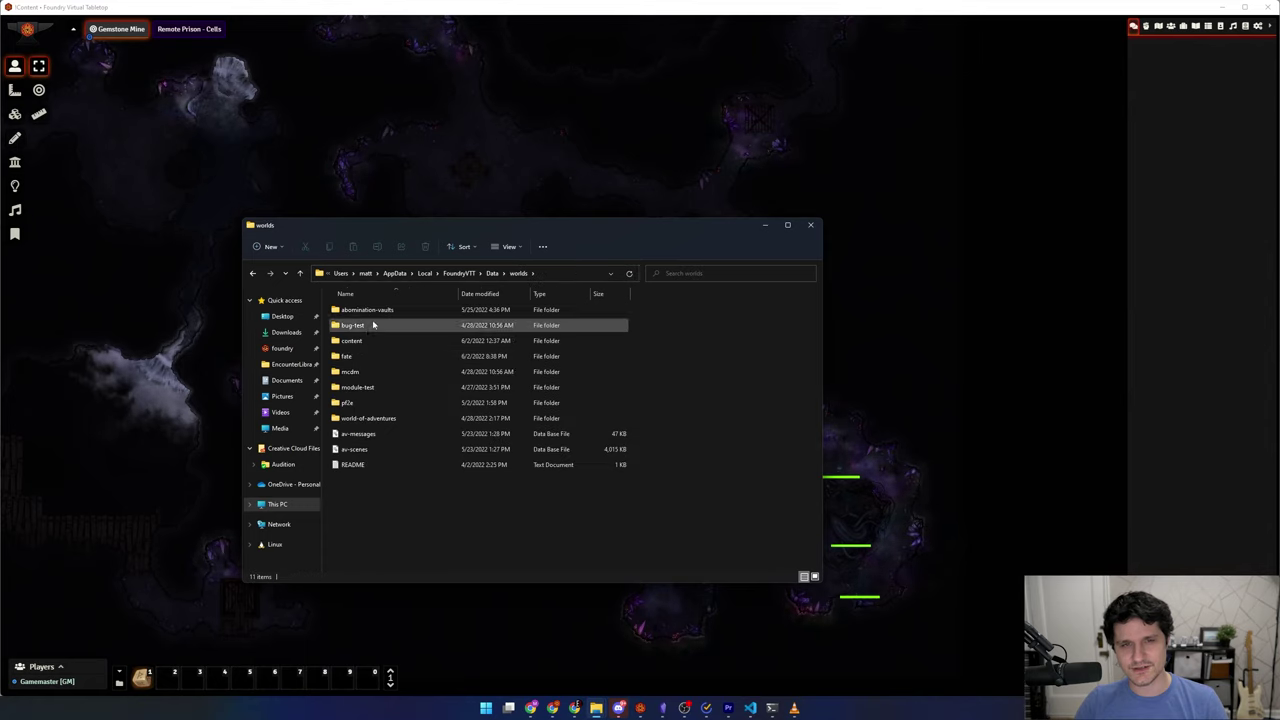
Step: View the systems and modules folders inside Data, return to the FoundryVTT folder and close File Explorer
{"action": "left_click", "coordinate": [491, 273]}
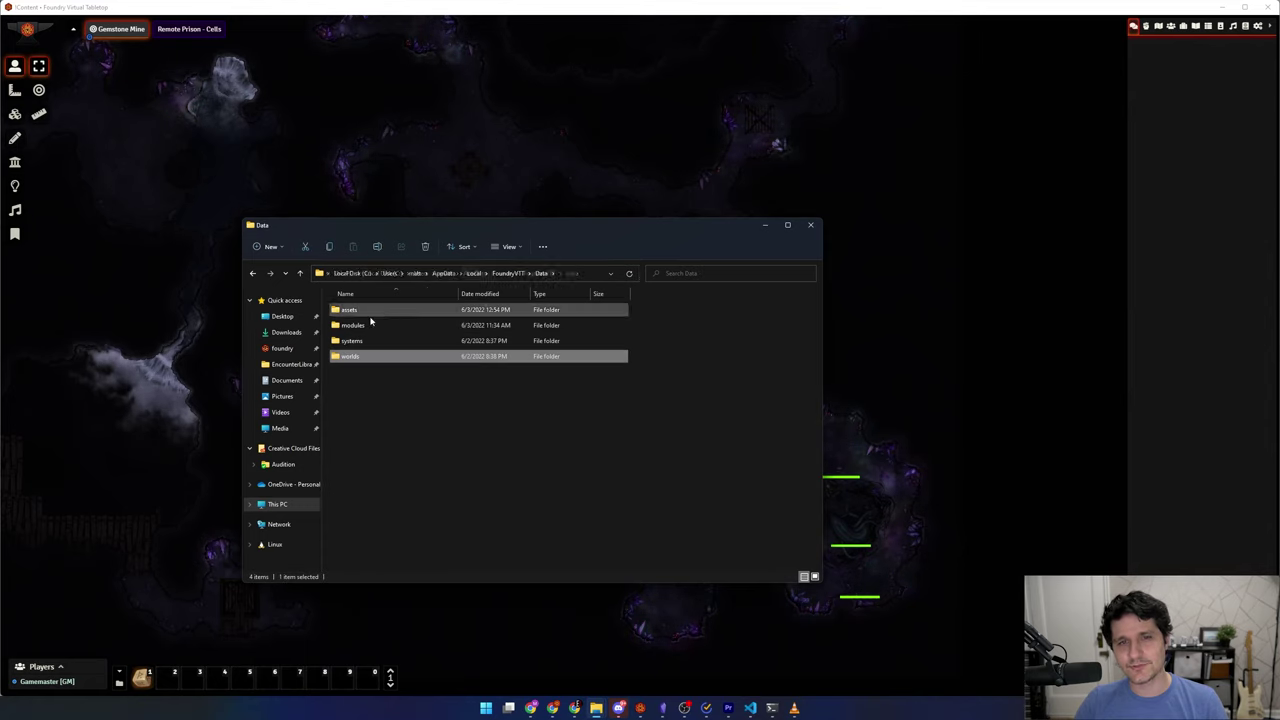
{"action": "double_click", "coordinate": [368, 340]}
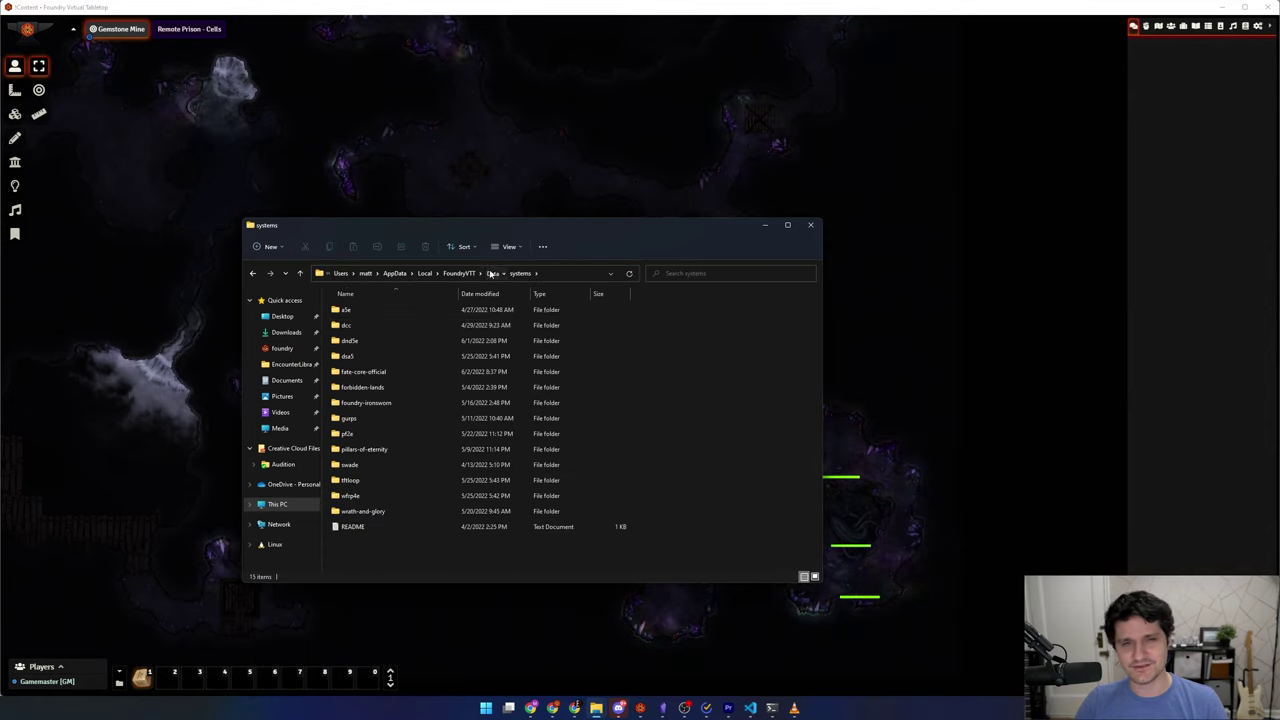
{"action": "left_click", "coordinate": [491, 273]}
{"action": "double_click", "coordinate": [360, 326]}
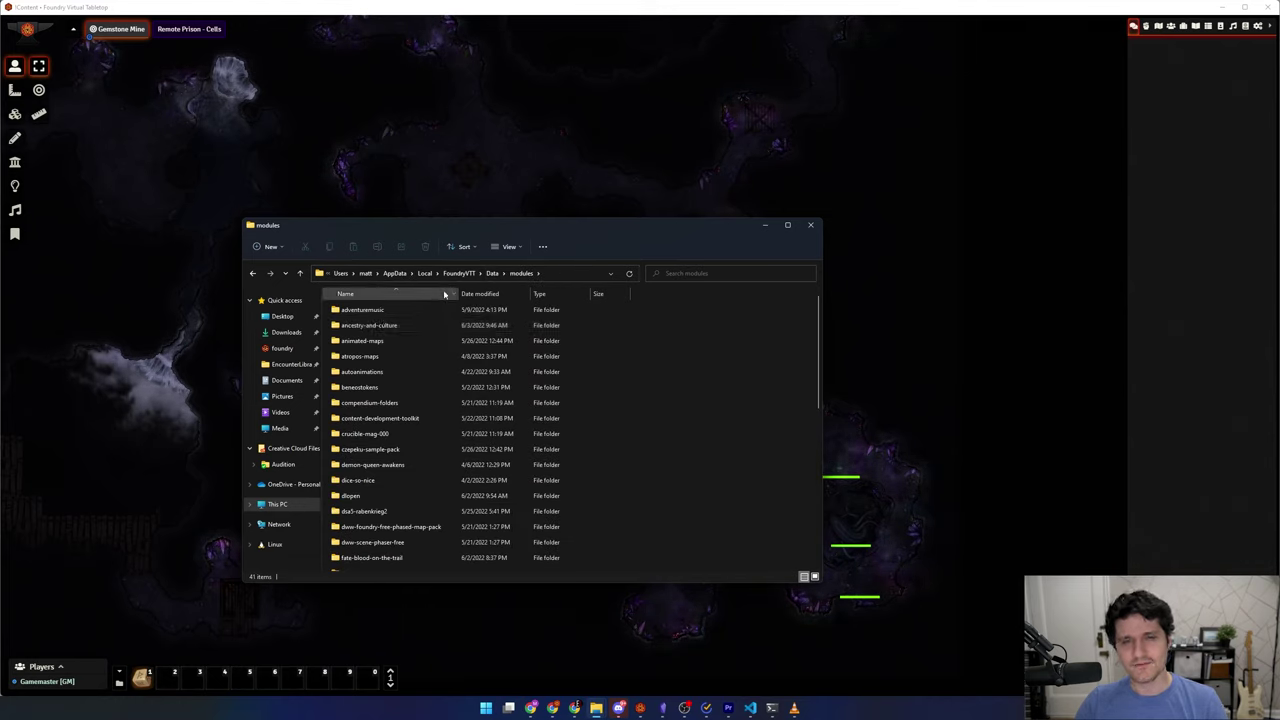
{"action": "left_click", "coordinate": [460, 273]}
{"action": "left_click", "coordinate": [812, 226]}
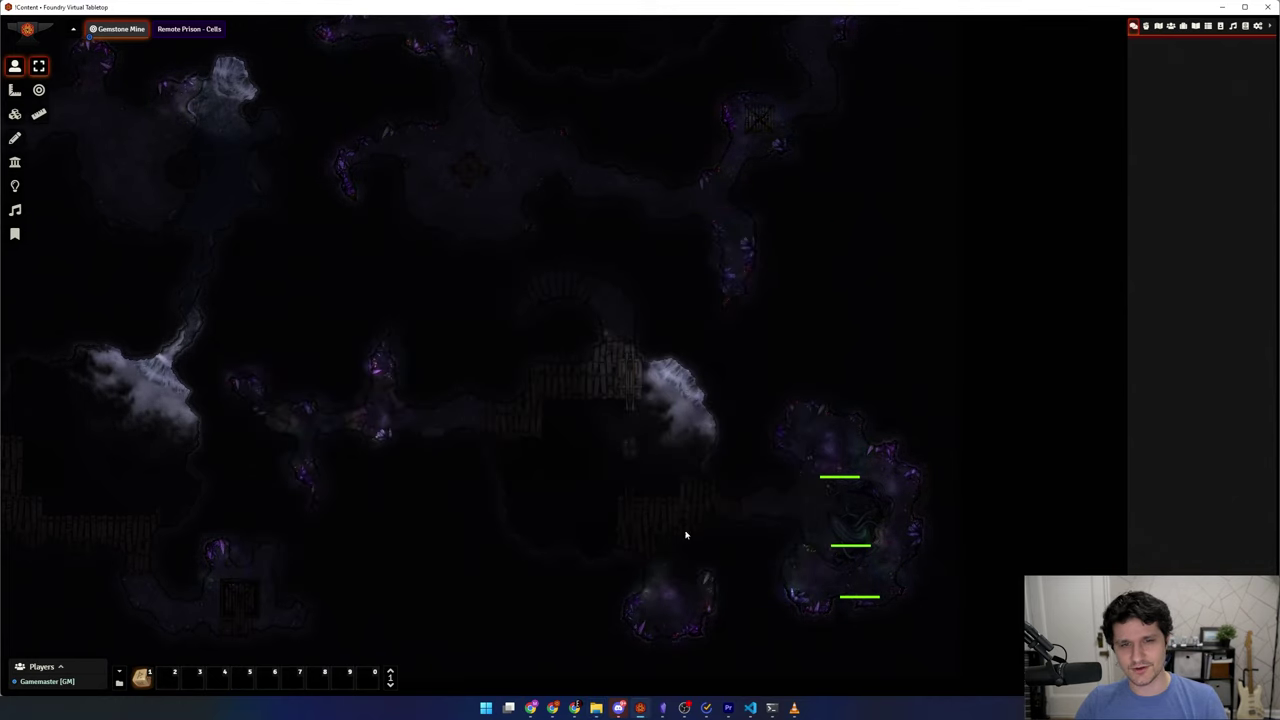
Step: Unpin Foundry Virtual Tabletop from the Windows taskbar and pin it again
{"action": "right_click", "coordinate": [645, 706]}
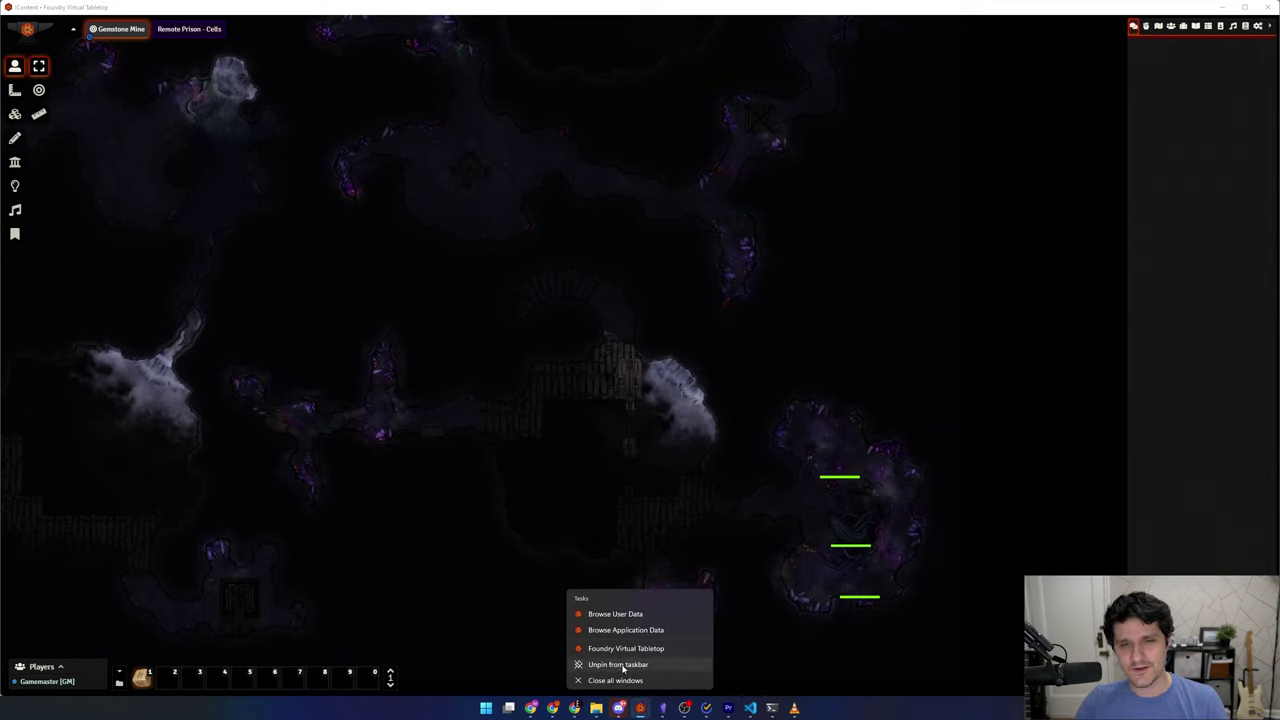
{"action": "left_click", "coordinate": [635, 676]}
{"action": "right_click", "coordinate": [640, 706]}
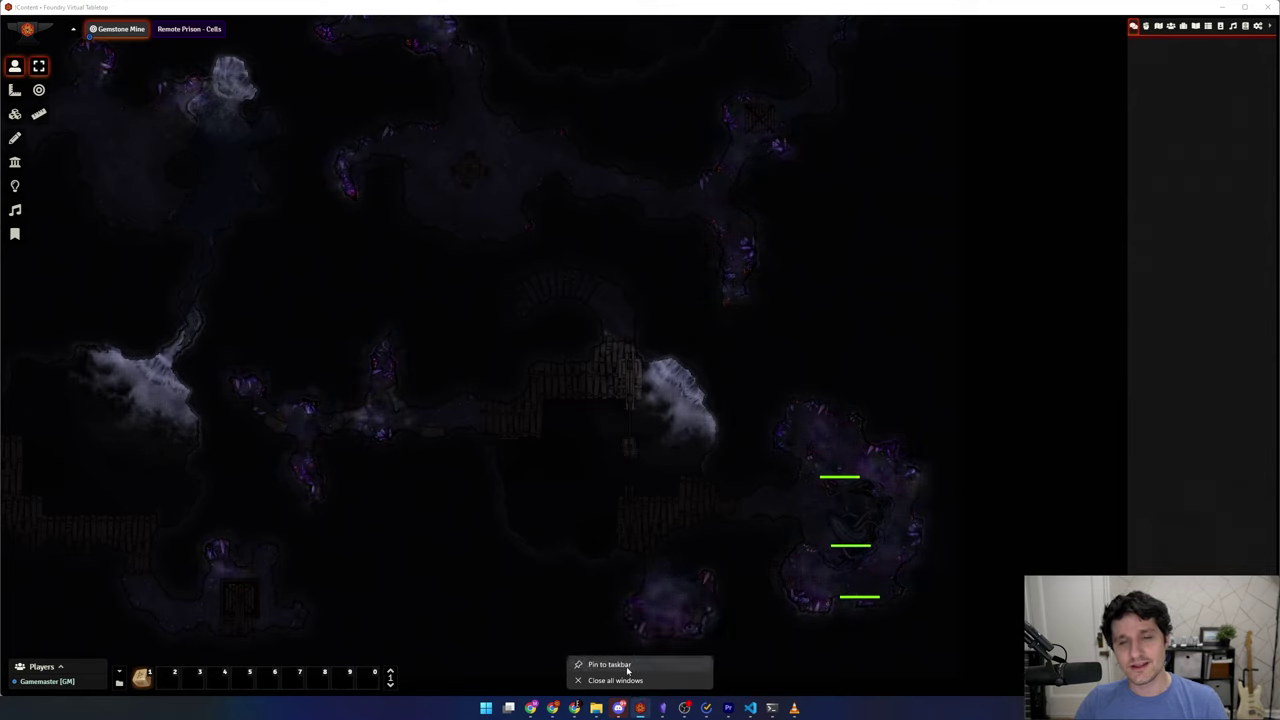
{"action": "left_click", "coordinate": [627, 670]}
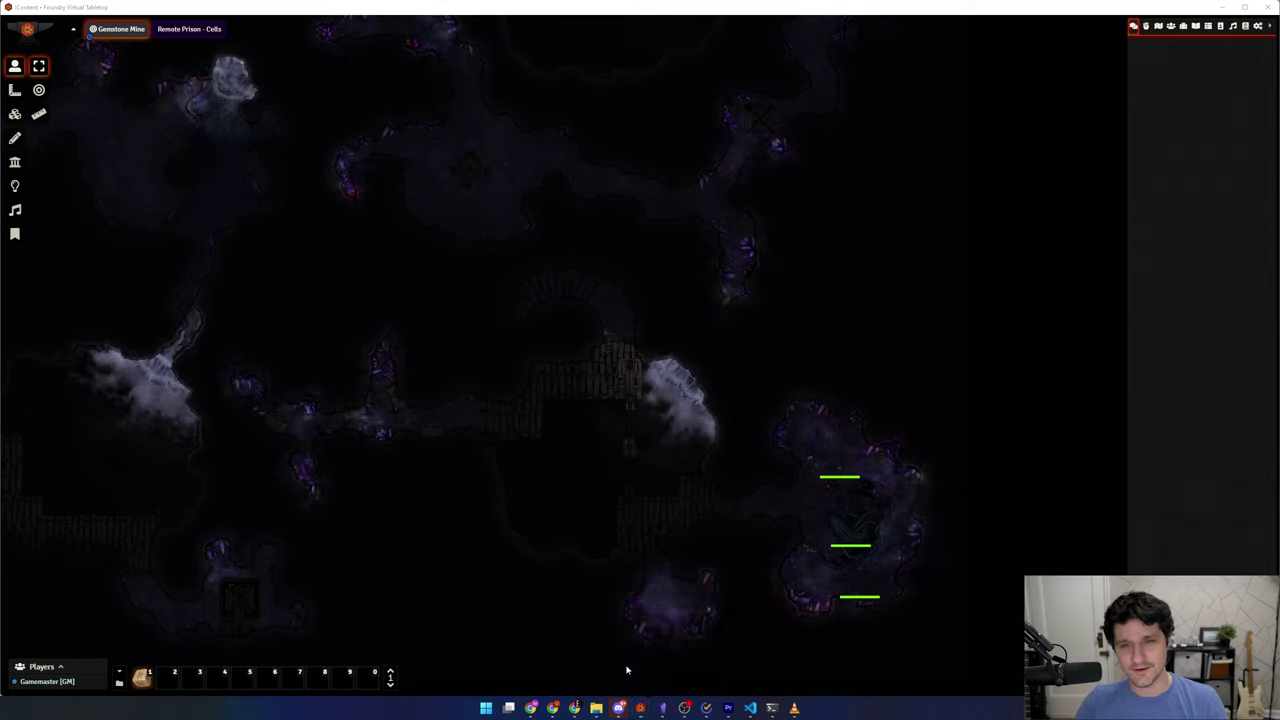
Step: Open My Dice Settings from the Dice So Nice! module settings and move its window beside the game settings
{"action": "left_click", "coordinate": [1257, 27]}
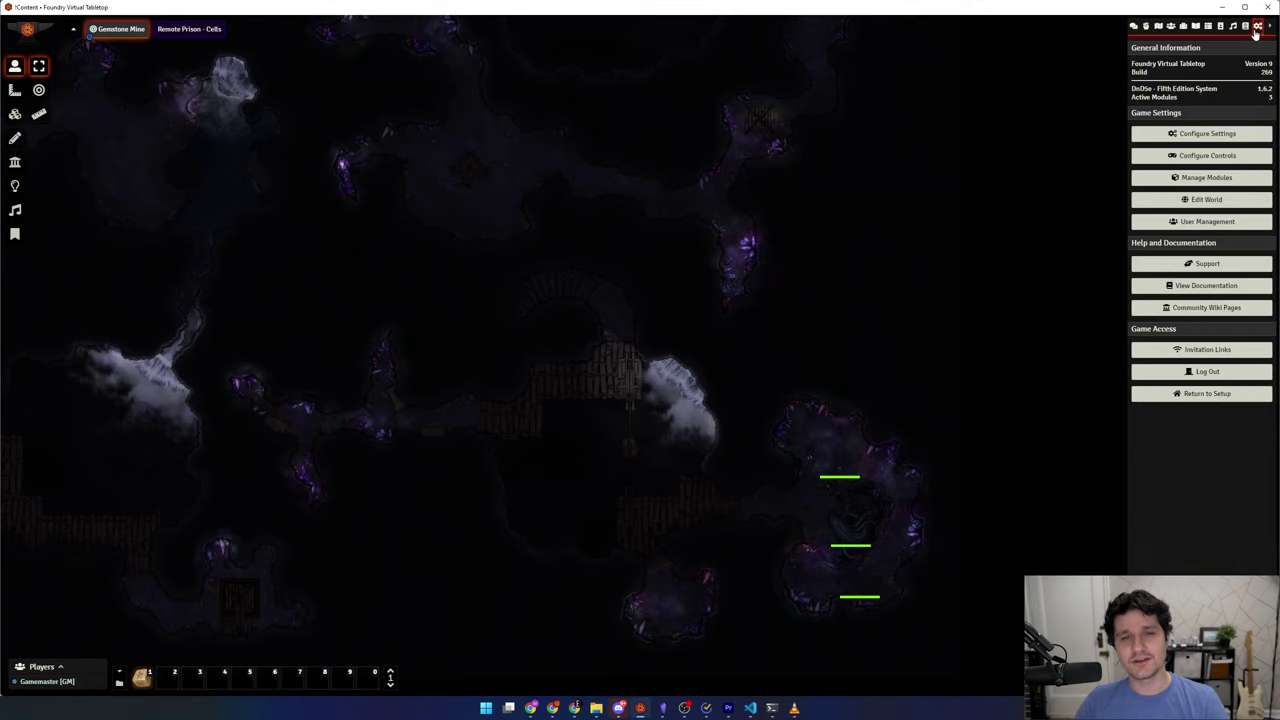
{"action": "left_click", "coordinate": [1206, 134]}
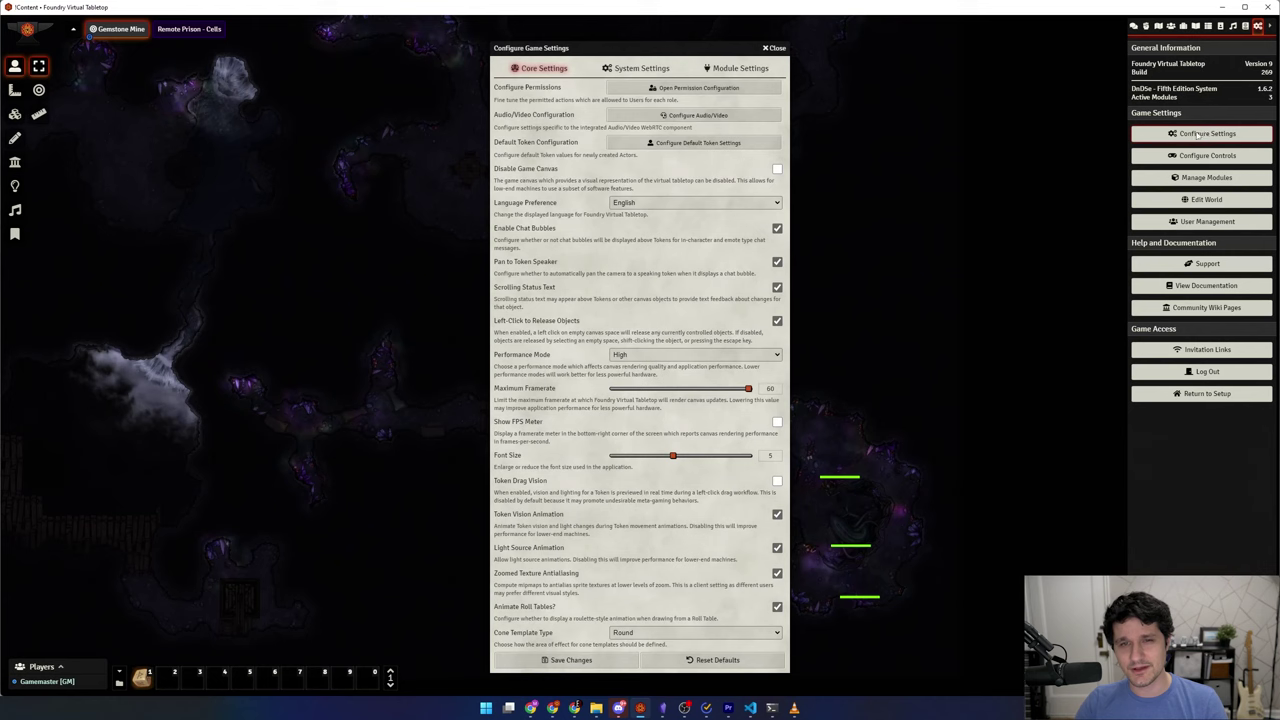
{"action": "left_click", "coordinate": [740, 70]}
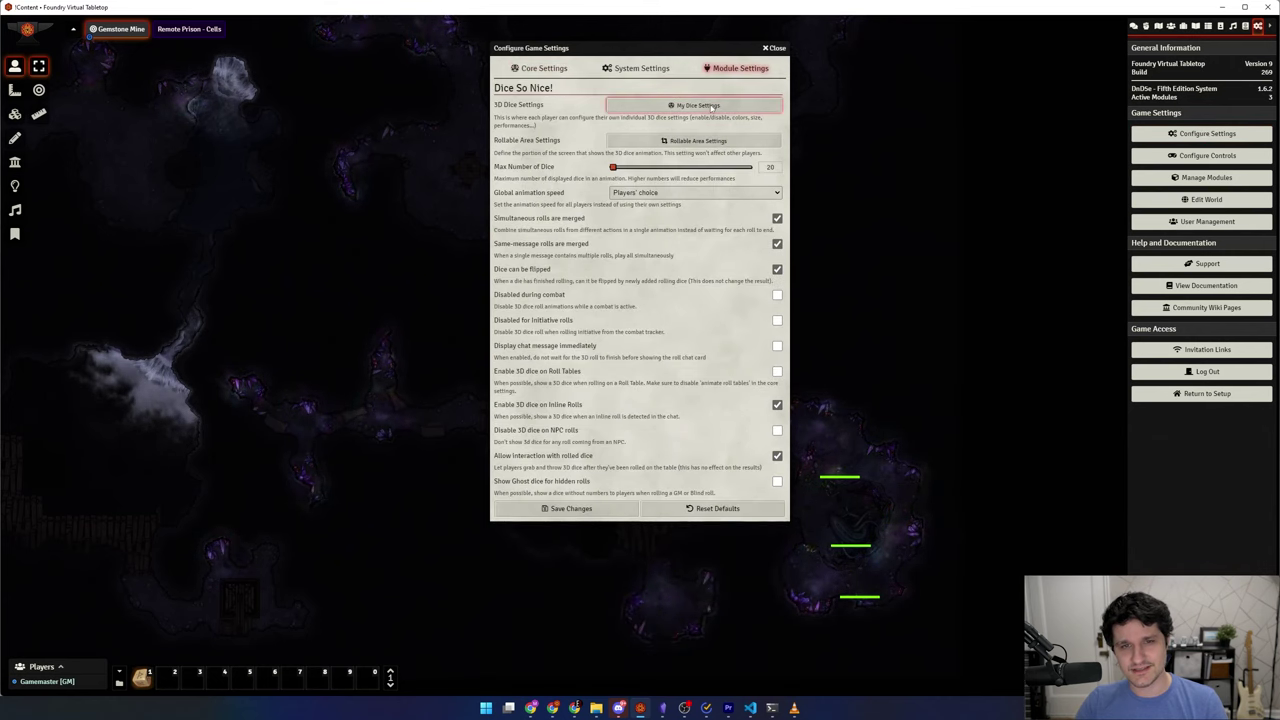
{"action": "left_click", "coordinate": [711, 106]}
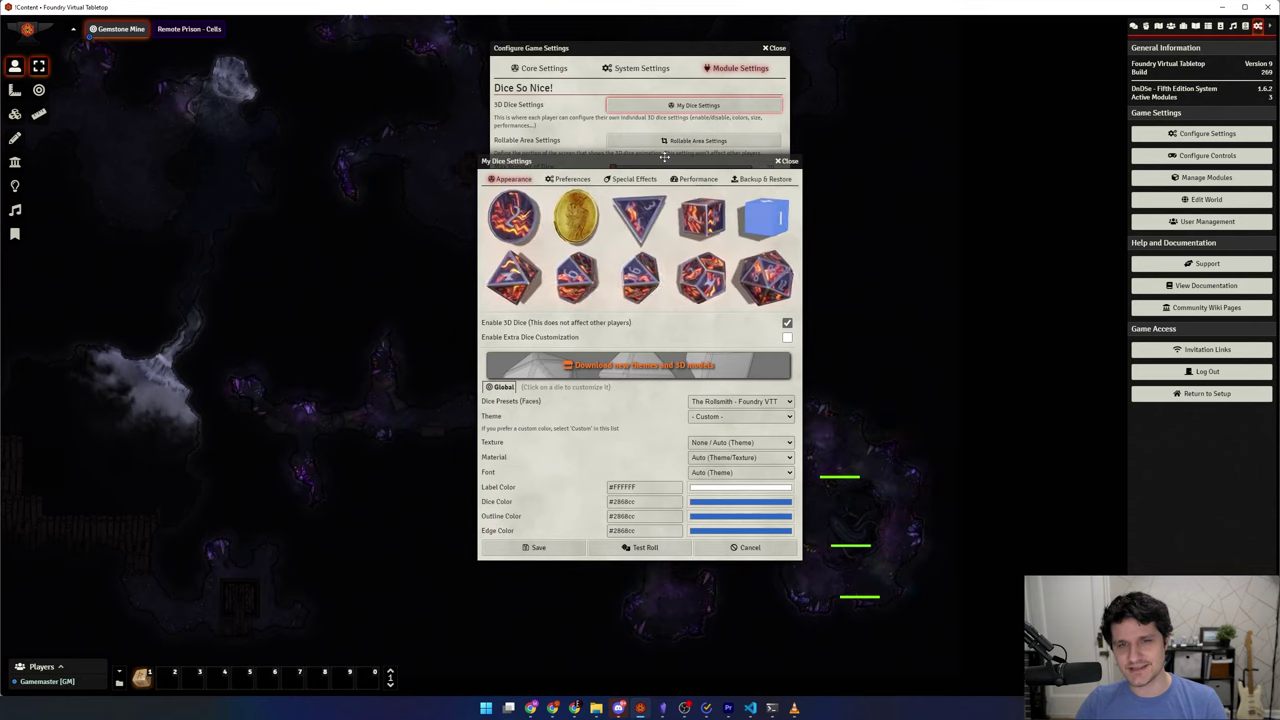
{"action": "left_click_drag", "start_coordinate": [651, 158], "coordinate": [309, 142]}
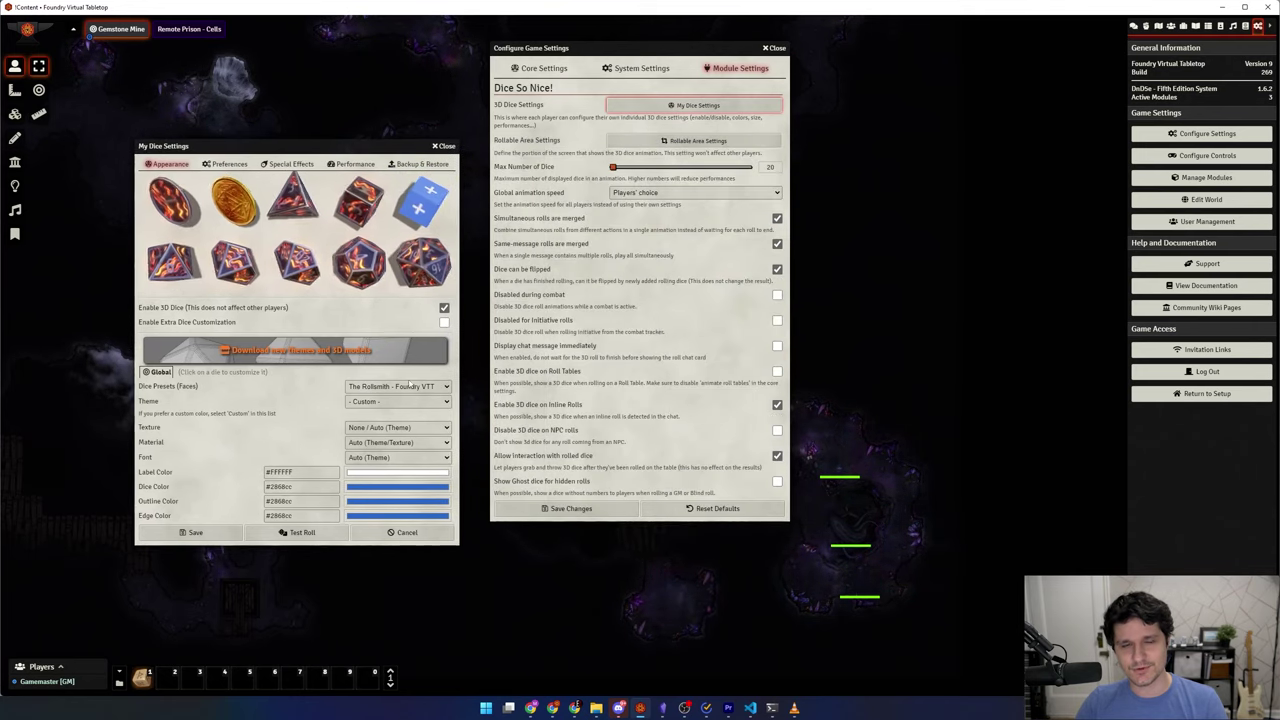
Step: Select The Rollsmith - Foundry VTT dice preset, run a test roll, and close the settings windows without saving
{"action": "left_click", "coordinate": [410, 388]}
{"action": "left_click", "coordinate": [390, 439]}
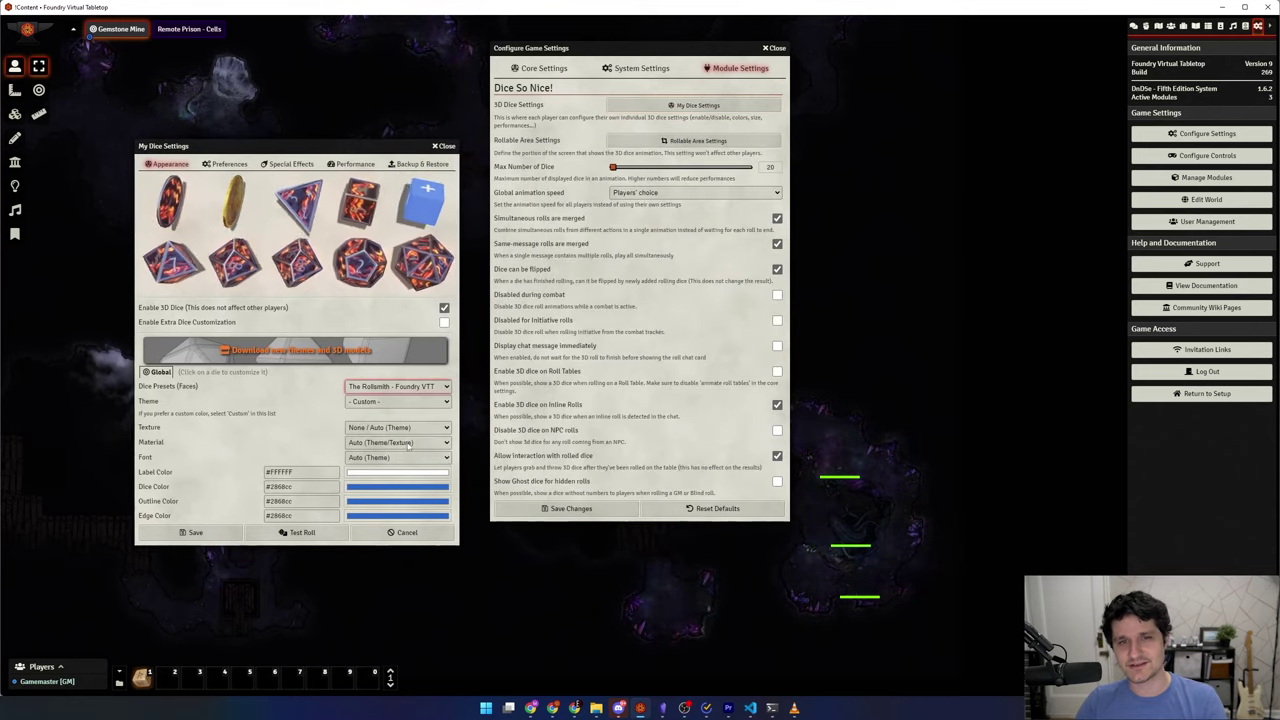
{"action": "left_click", "coordinate": [267, 537]}
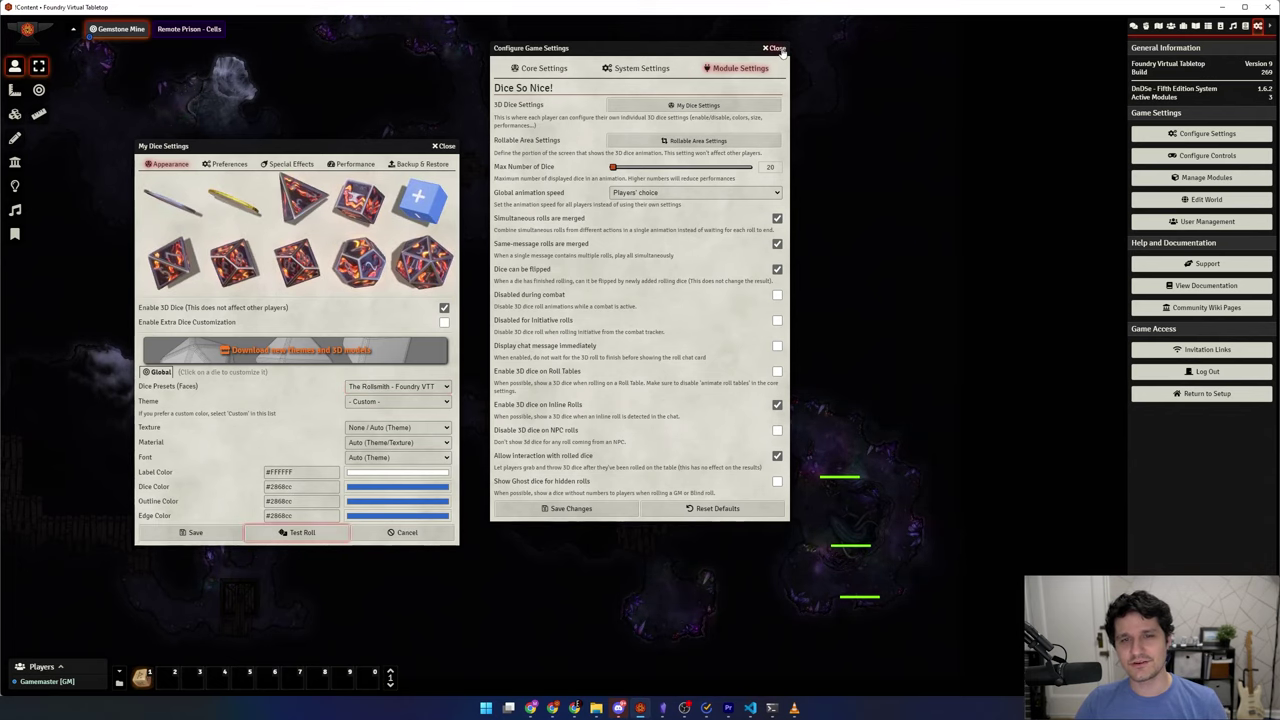
{"action": "left_click", "coordinate": [445, 147]}
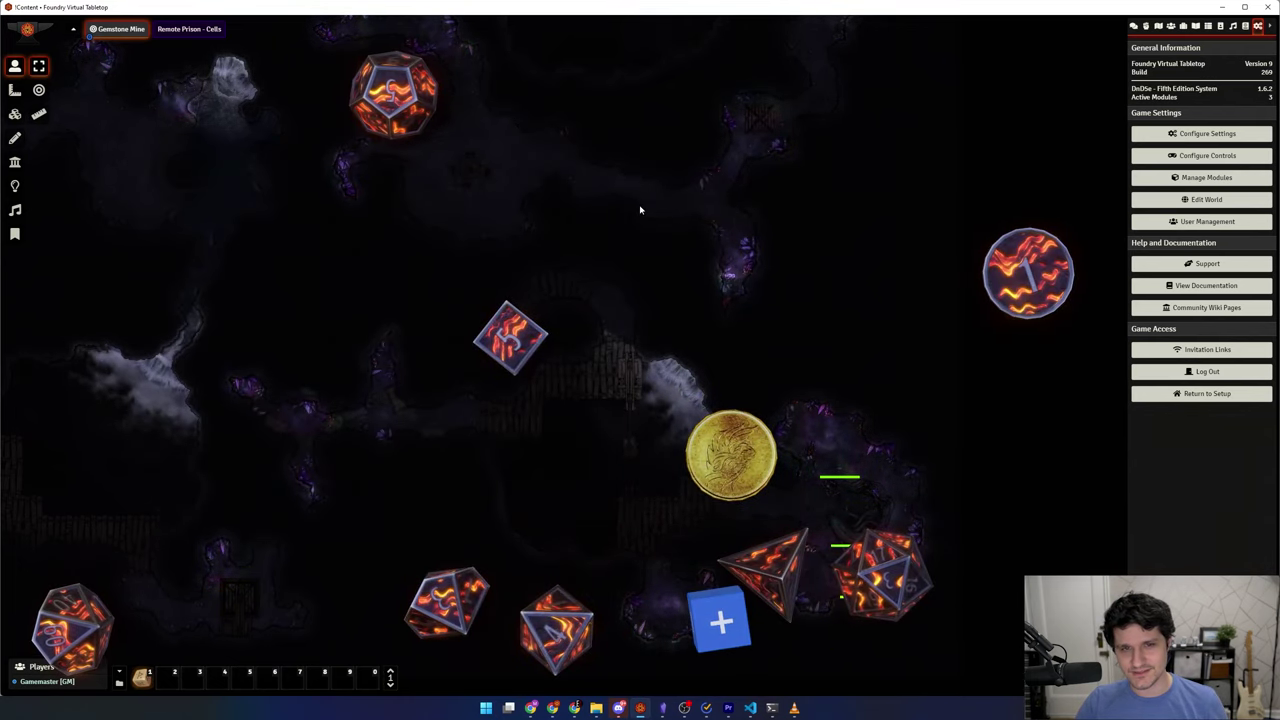